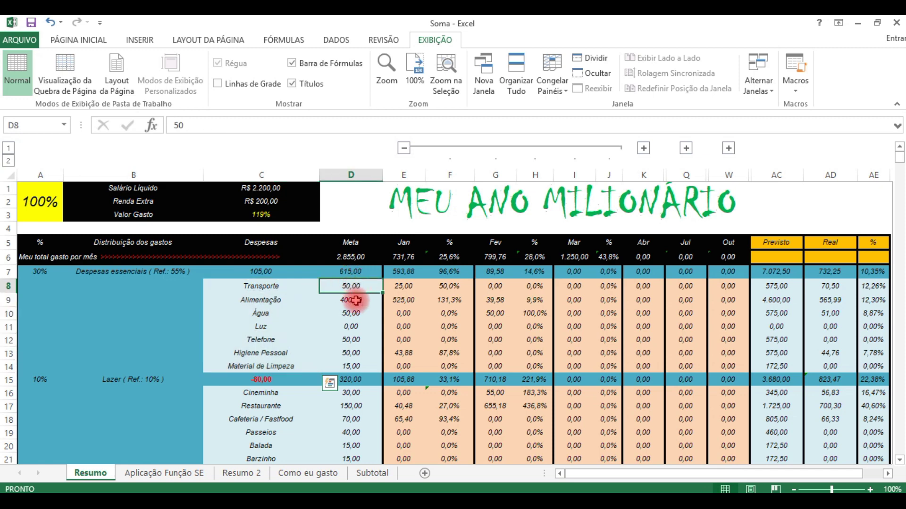
Review the essential expense items in C8:C14 and their Meta amounts in D8:D14
left_click(255, 286)
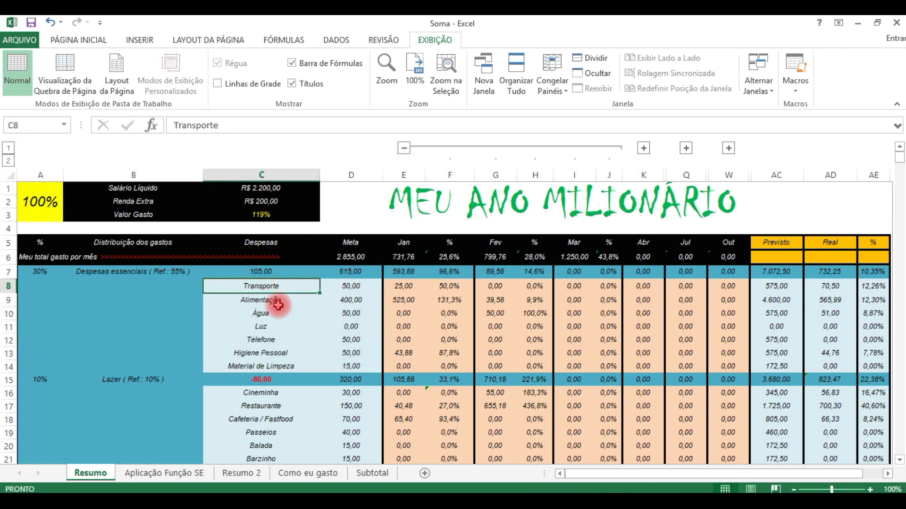
left_click(361, 287)
left_click(276, 299)
left_click(348, 299)
left_click(279, 312)
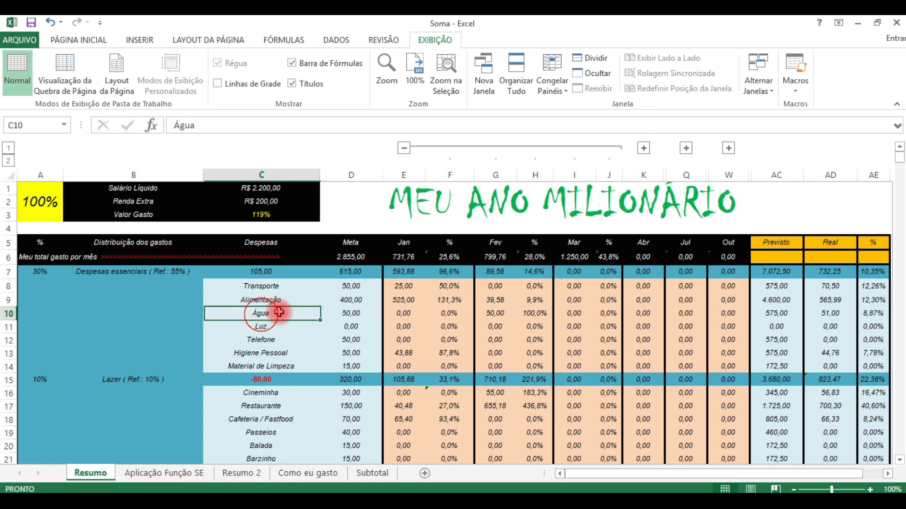
left_click(352, 312)
left_click(356, 339)
left_click(367, 354)
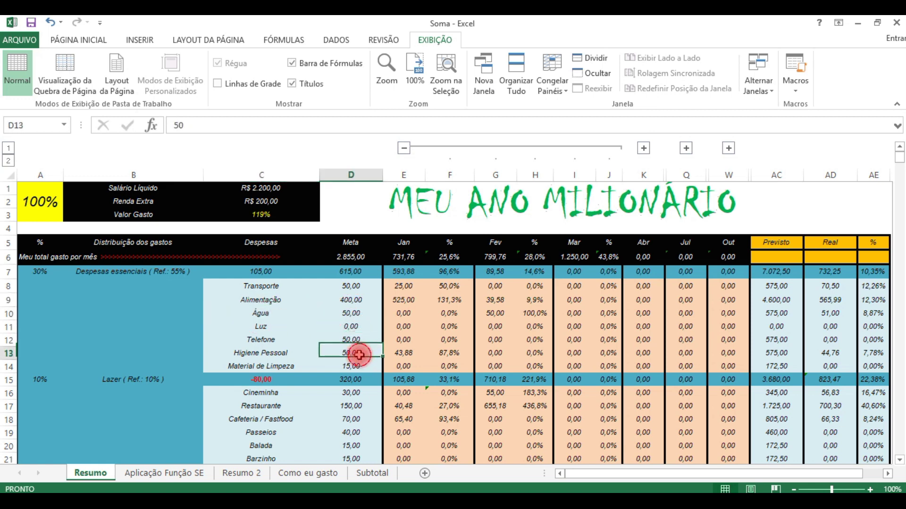
left_click(358, 366)
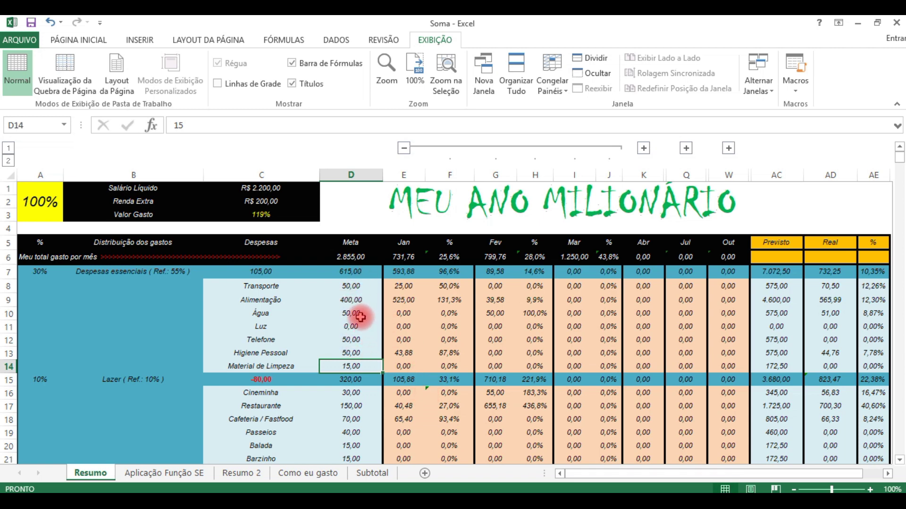
Clear the SOMA formula from D7, the Meta total for Despesas essenciais
left_click(352, 274)
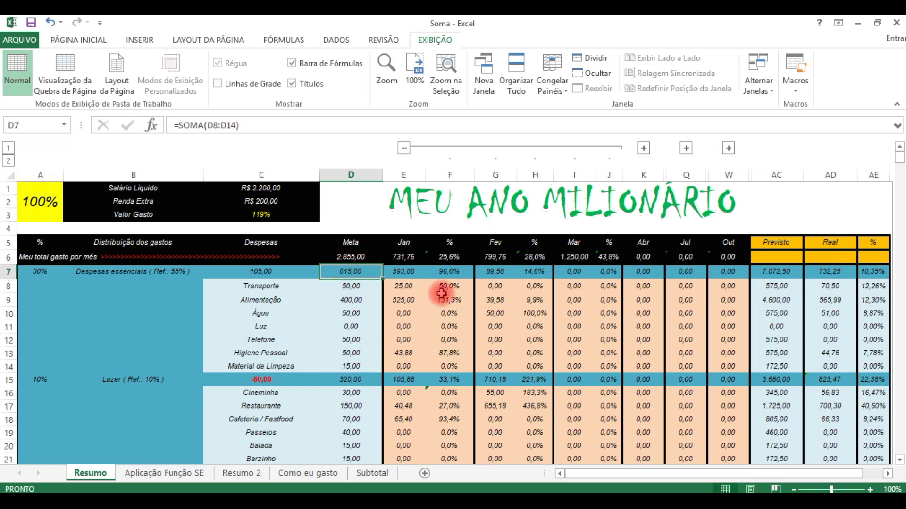
key("Delete")
Go through the Meta amounts in D8:D14 that make up the Despesas essenciais total
left_click(358, 312)
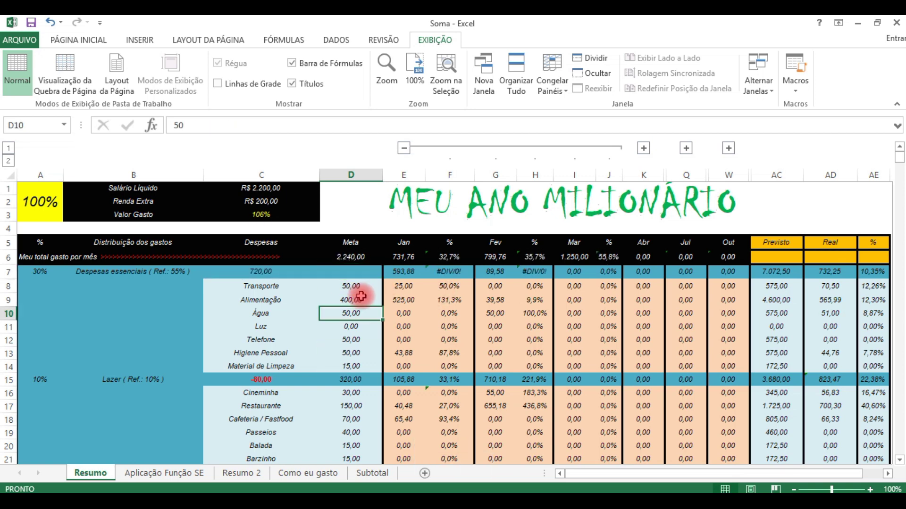
left_click(360, 287)
left_click(359, 299)
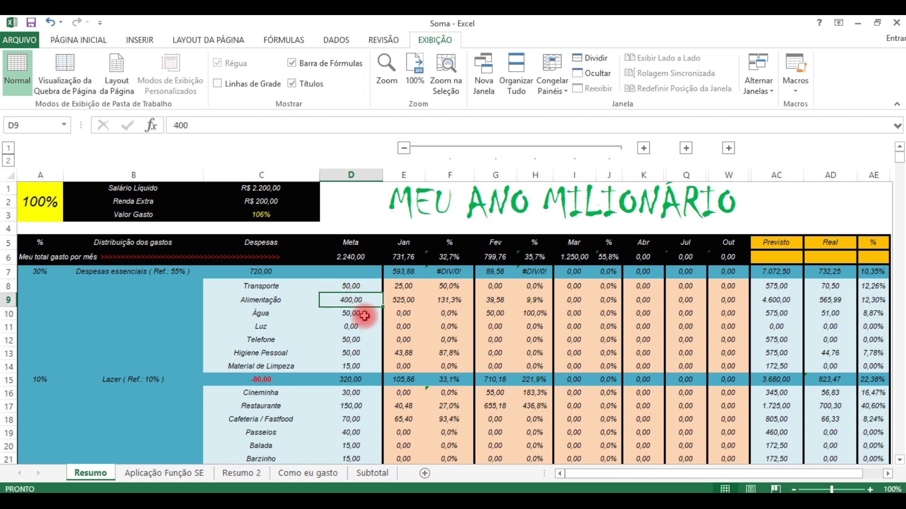
left_click(361, 314)
left_click(360, 326)
left_click(361, 339)
left_click(363, 353)
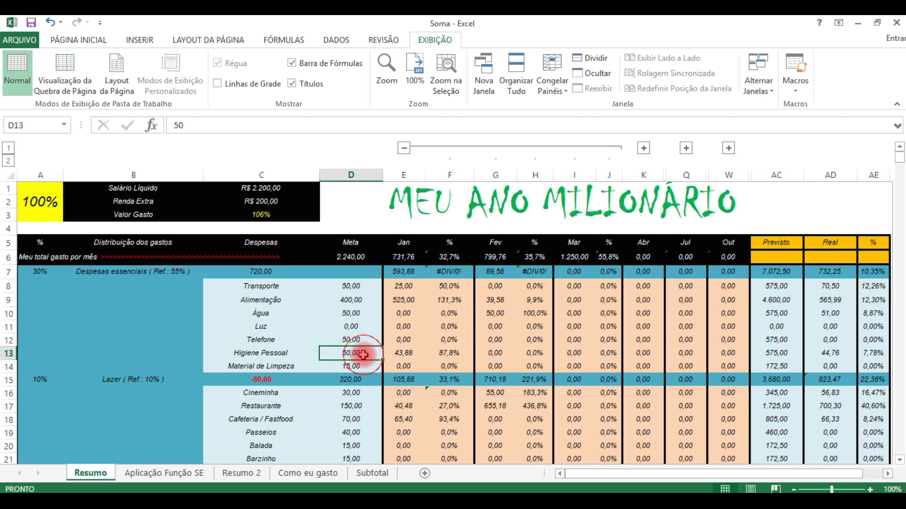
left_click(362, 273)
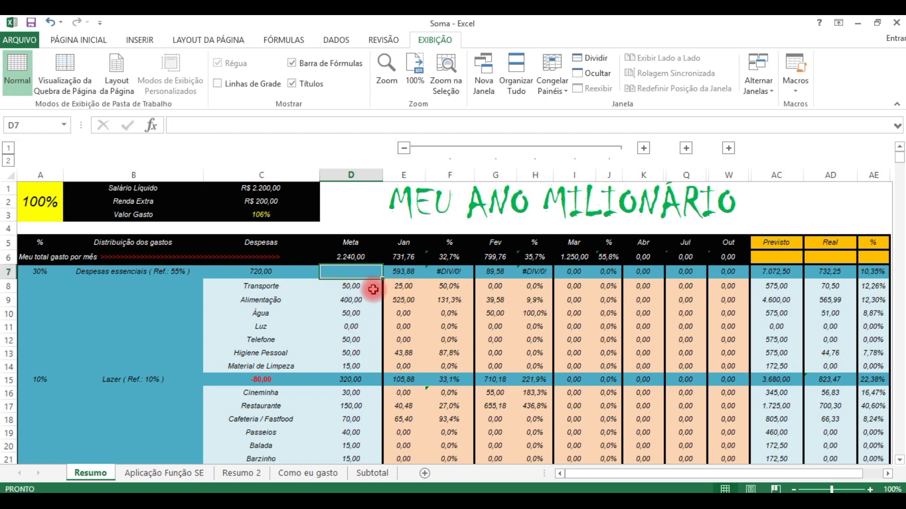
left_click(348, 287)
left_click_drag(348, 286, 352, 366)
Highlight the empty Despesas essenciais total cell D7 with a yellow fill
left_click(349, 272)
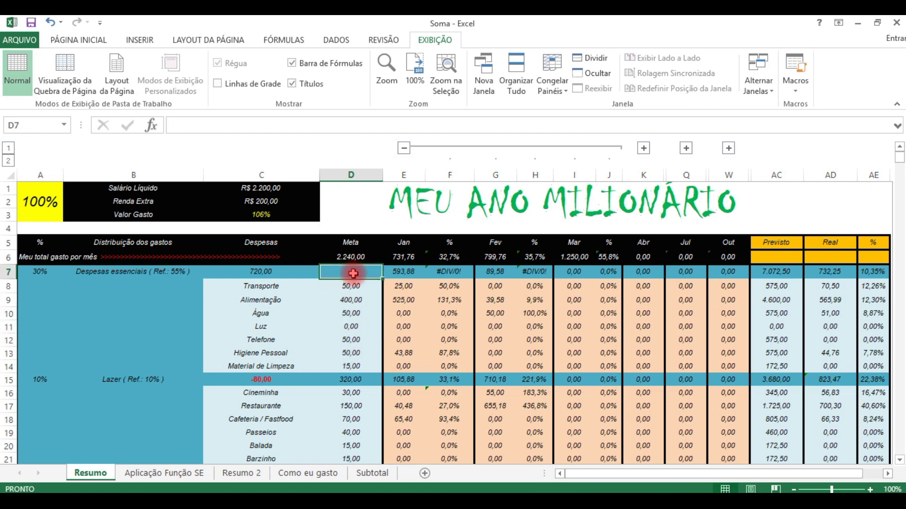
left_click(81, 40)
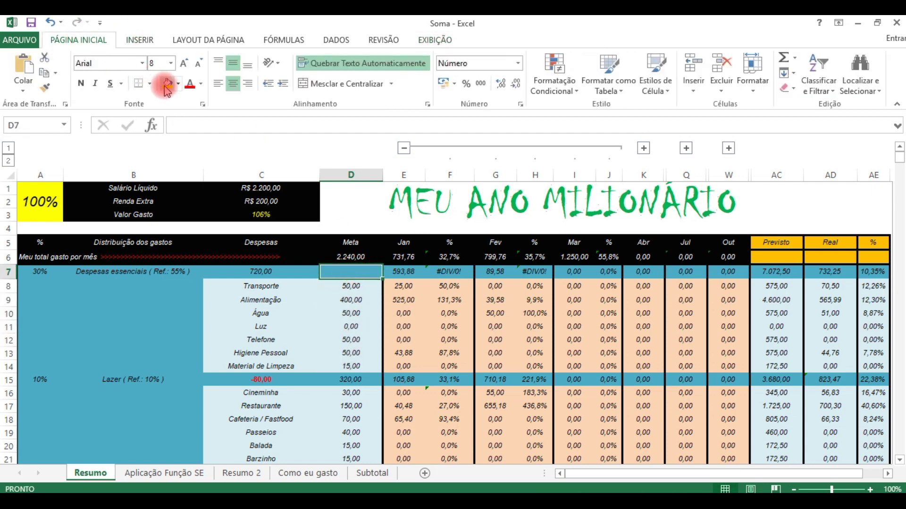
left_click(167, 83)
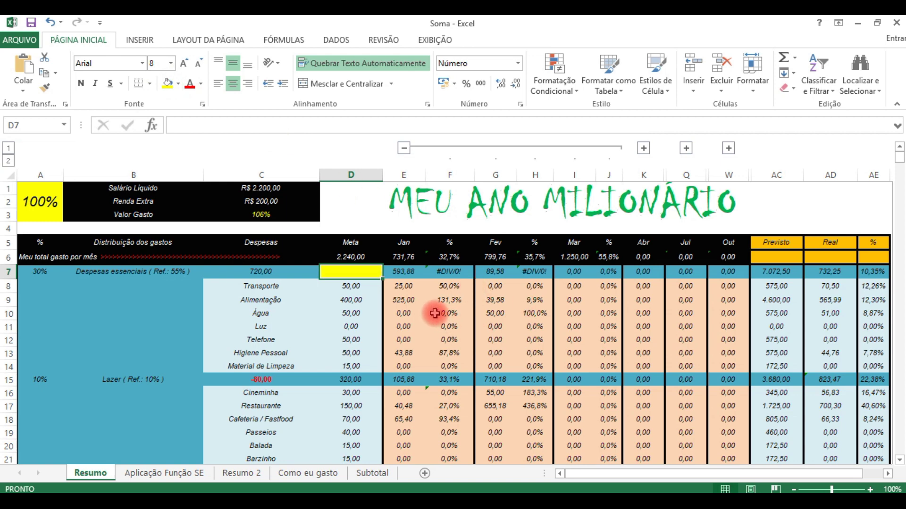
Start a formula in D7 with the SOMA function and its opening parenthesis
type("=SOMA")
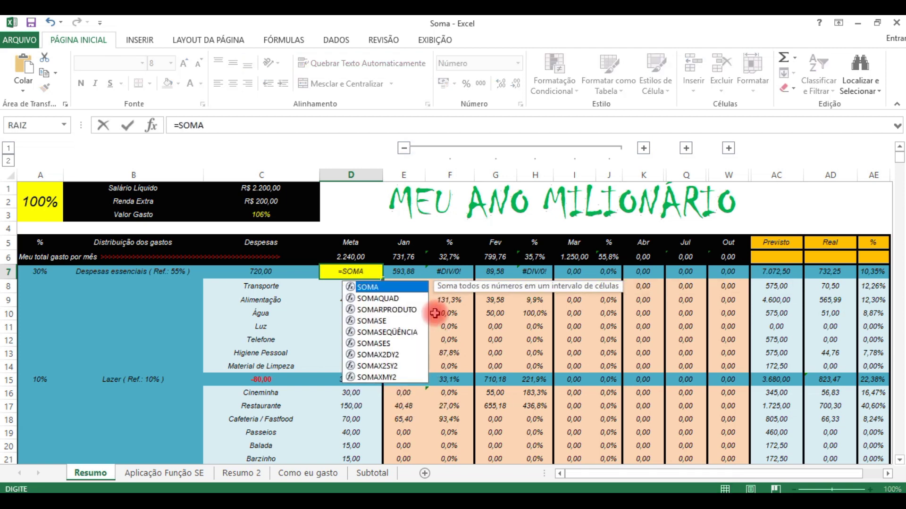
key("BackSpace")
key("BackSpace")
key("BackSpace")
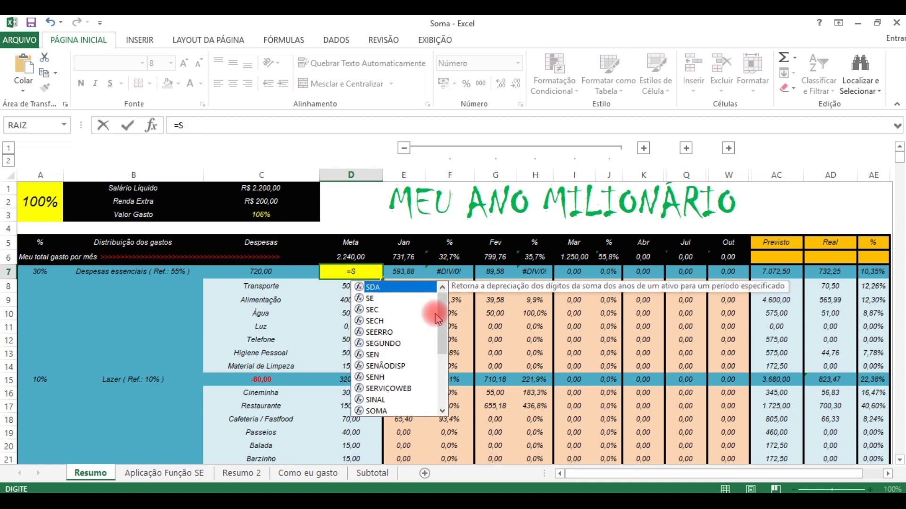
type("O")
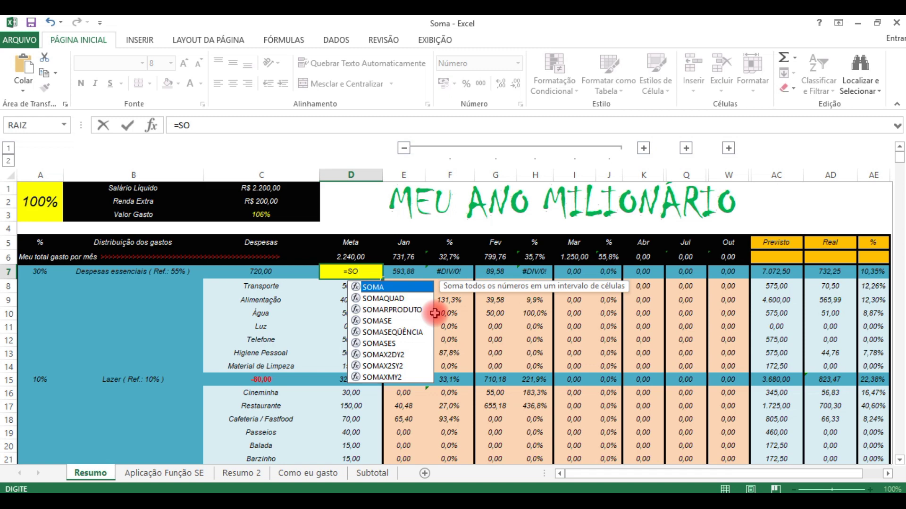
type("MA")
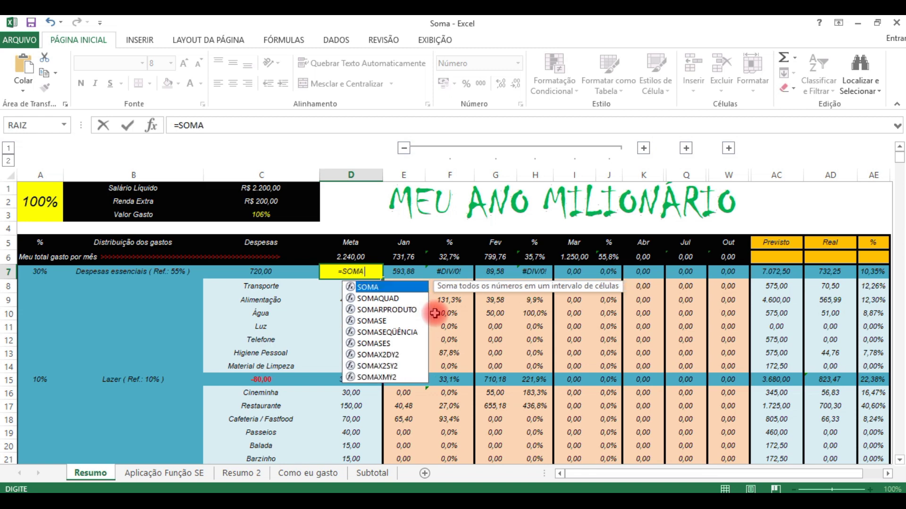
type("(")
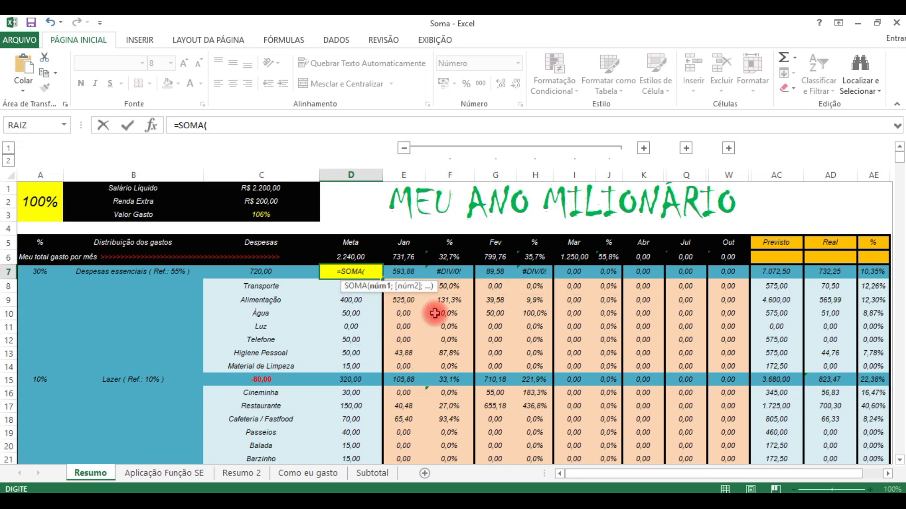
Cut the D7 entry back to =SO and reinsert SOMA from the function suggestions
key("BackSpace")
key("BackSpace")
key("BackSpace")
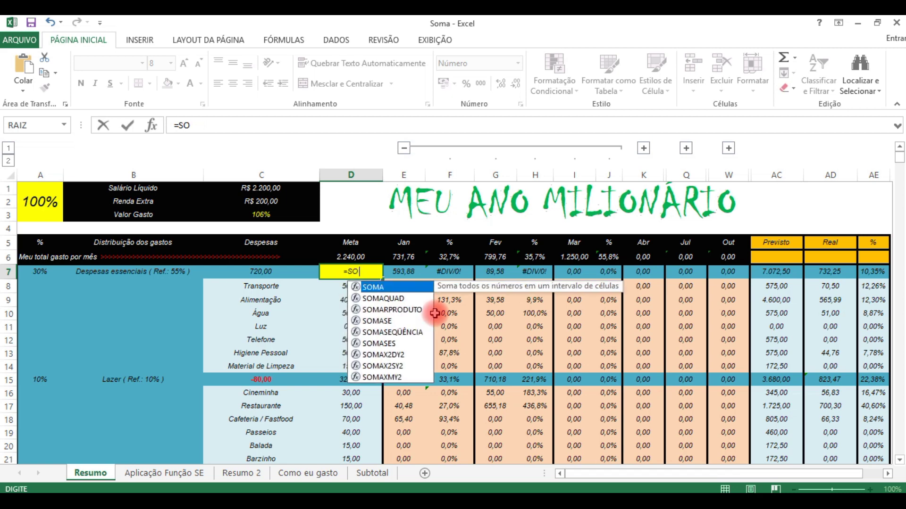
type("MA")
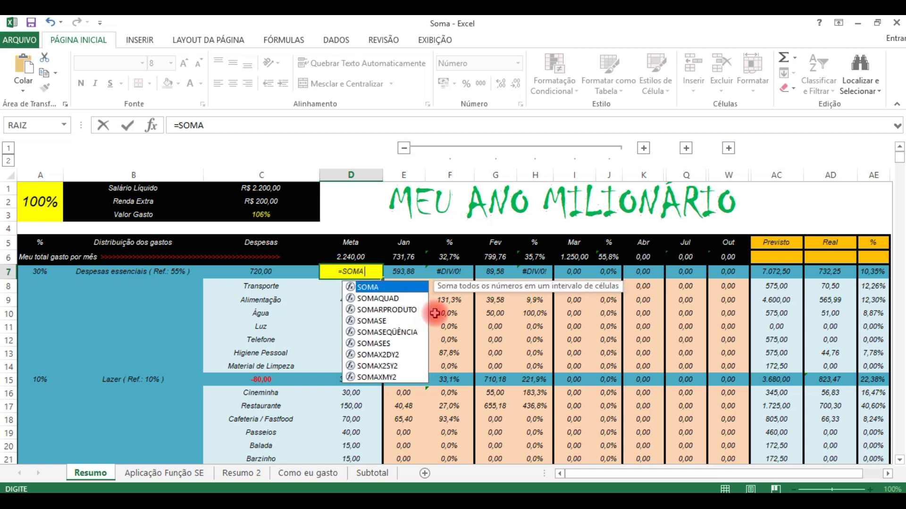
key("Tab")
key("BackSpace")
key("BackSpace")
key("BackSpace")
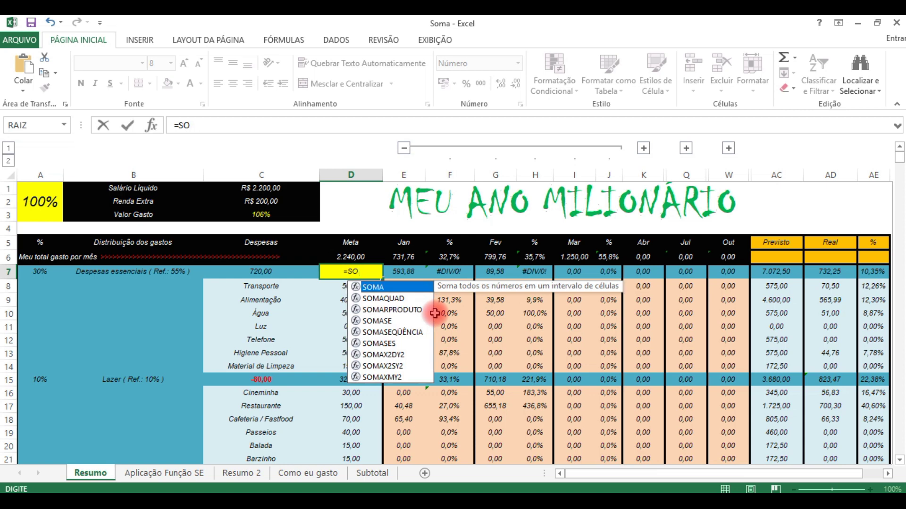
key("Tab")
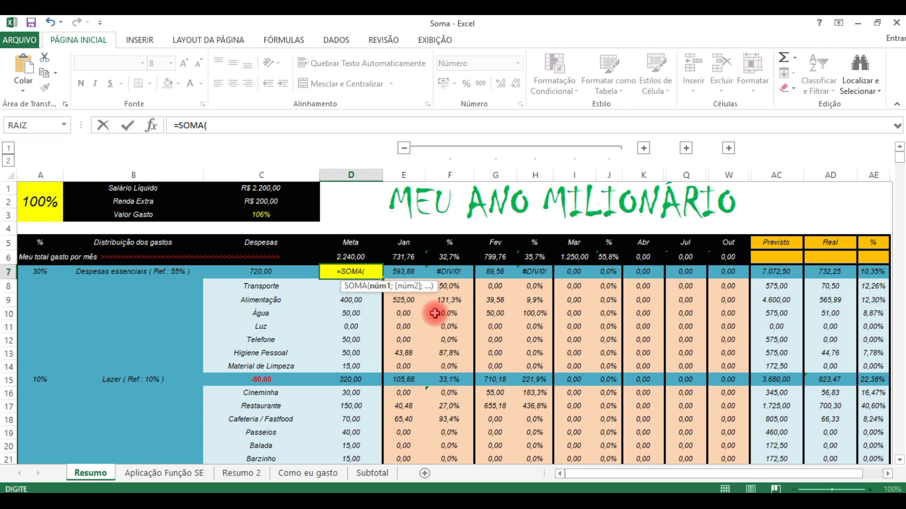
Cut the D7 entry back to =SO, browse the suggested functions' descriptions, and insert SOMASES
key("BackSpace")
key("BackSpace")
key("BackSpace")
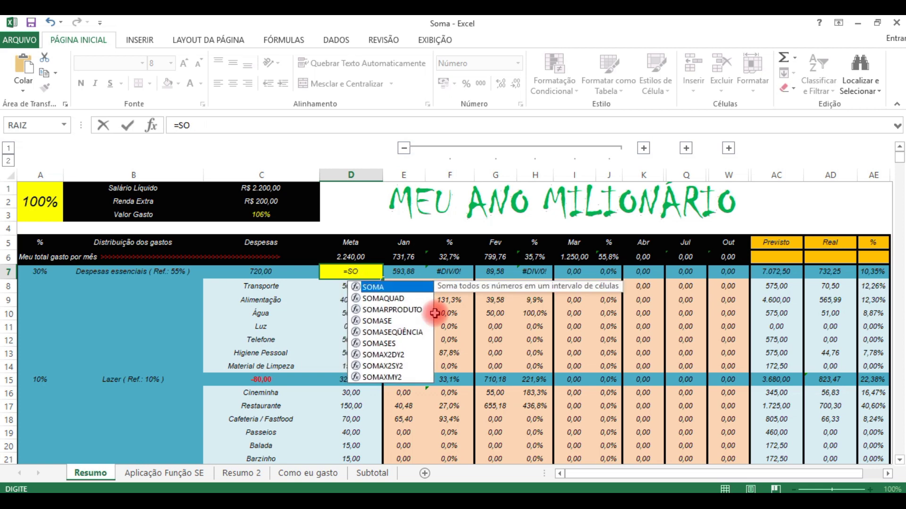
key("Down")
key("Down")
key("Down")
key("Down")
key("Down")
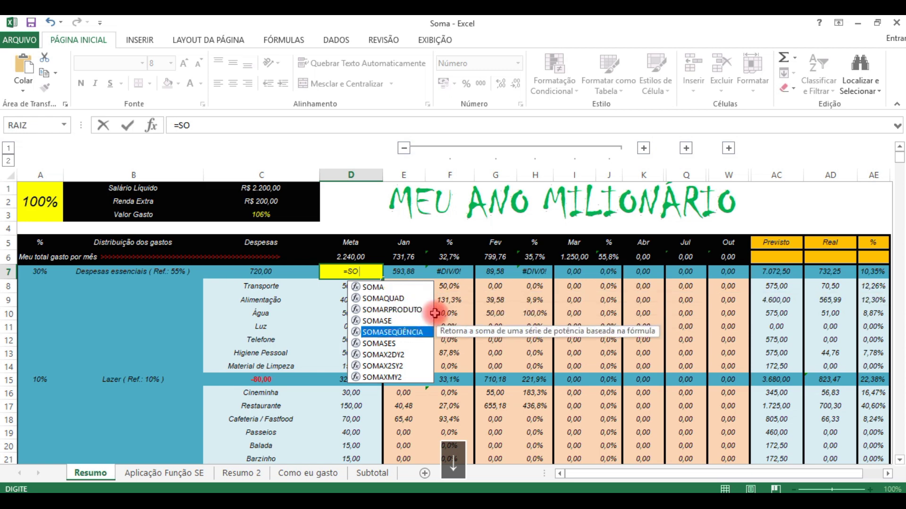
key("Down")
key("Down")
key("Down")
key("Up")
key("Up")
key("Up")
key("Up")
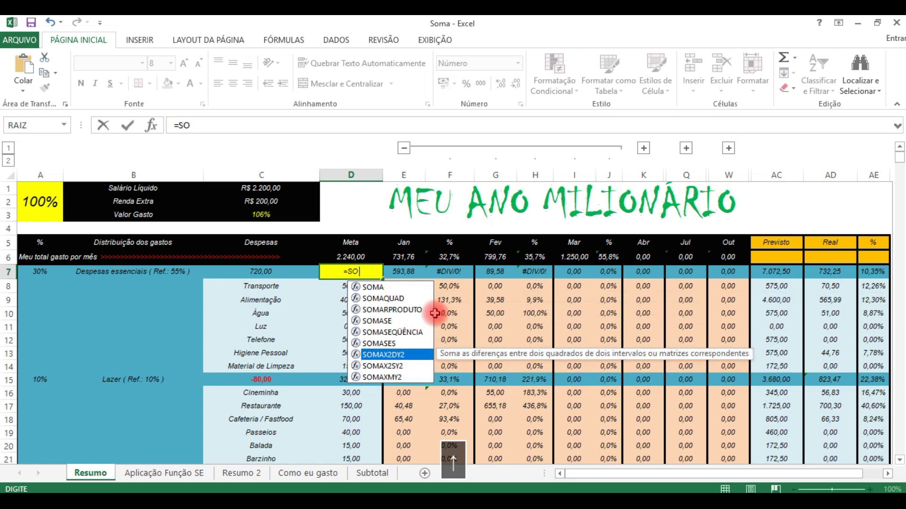
key("Up")
key("Up")
key("Up")
key("Up")
key("Down")
key("Down")
key("Down")
key("Down")
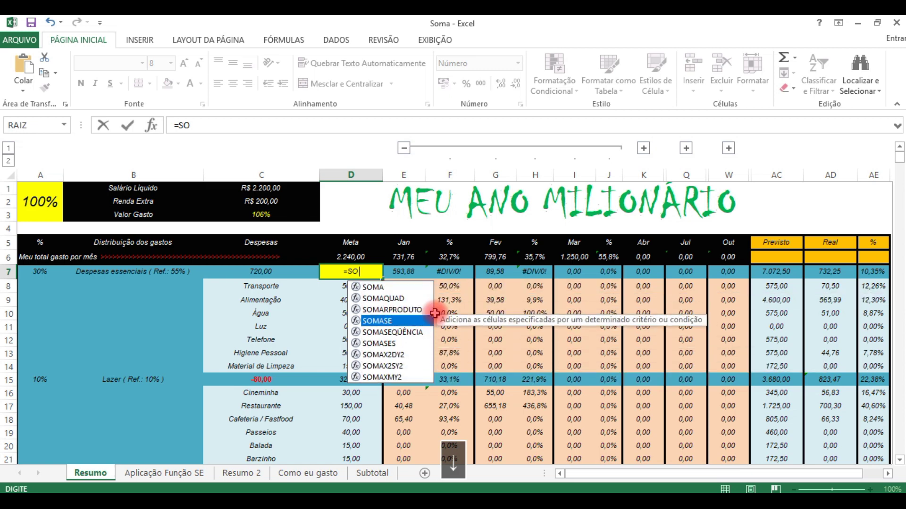
key("Up")
key("Down")
key("Down")
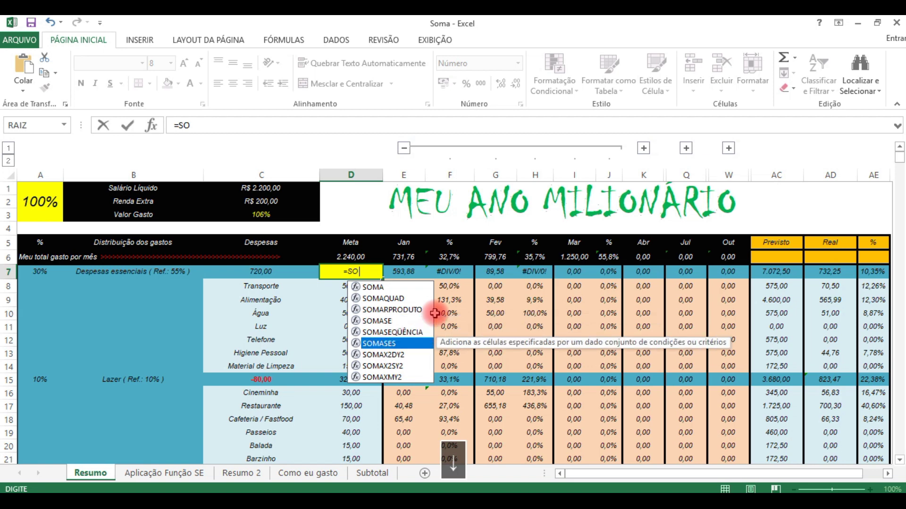
key("Tab")
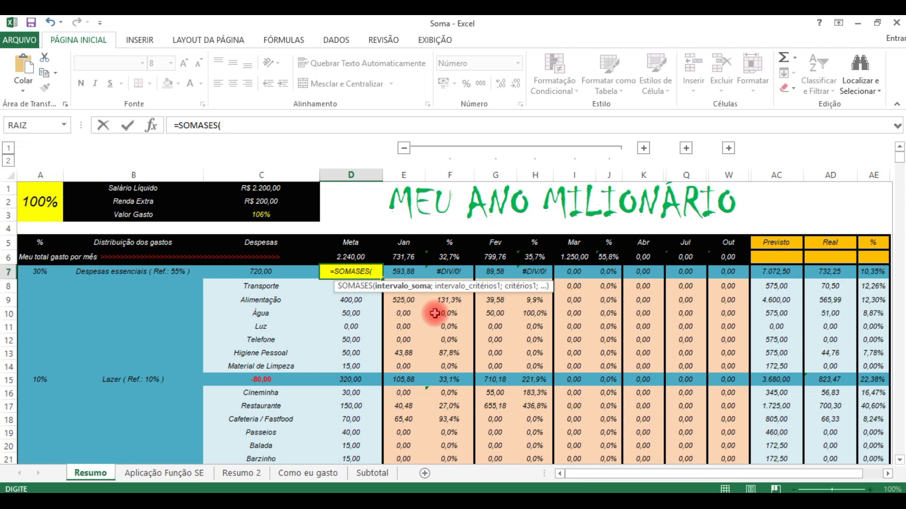
Replace SOMASES with the suggested SOMA function in the D7 formula
key("BackSpace")
key("BackSpace")
key("BackSpace")
key("BackSpace")
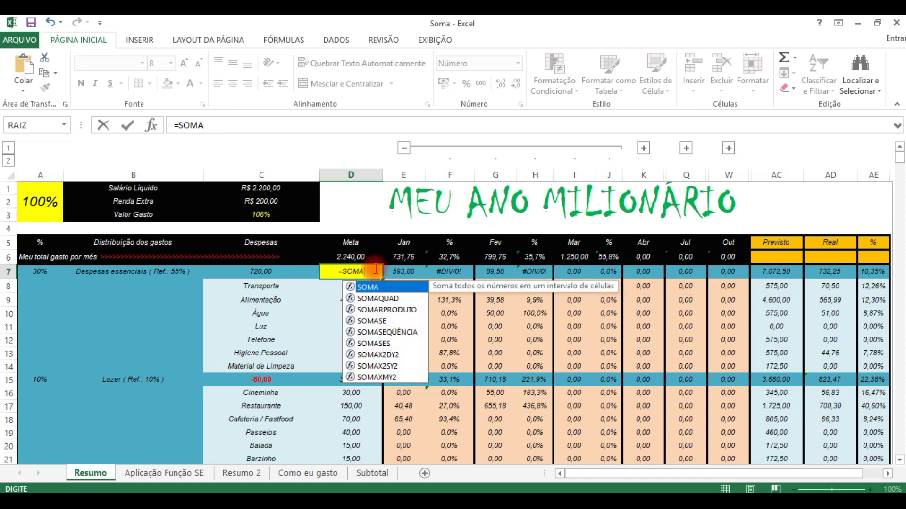
key("BackSpace")
key("BackSpace")
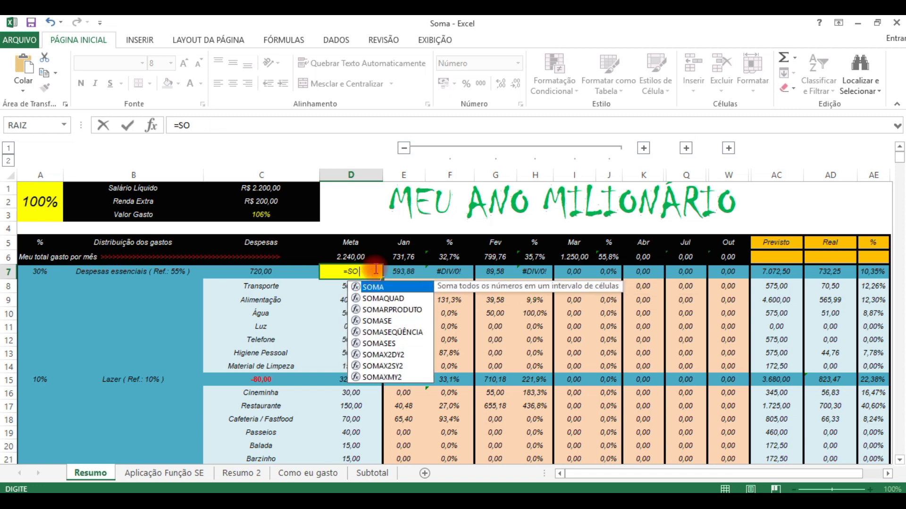
key("Tab")
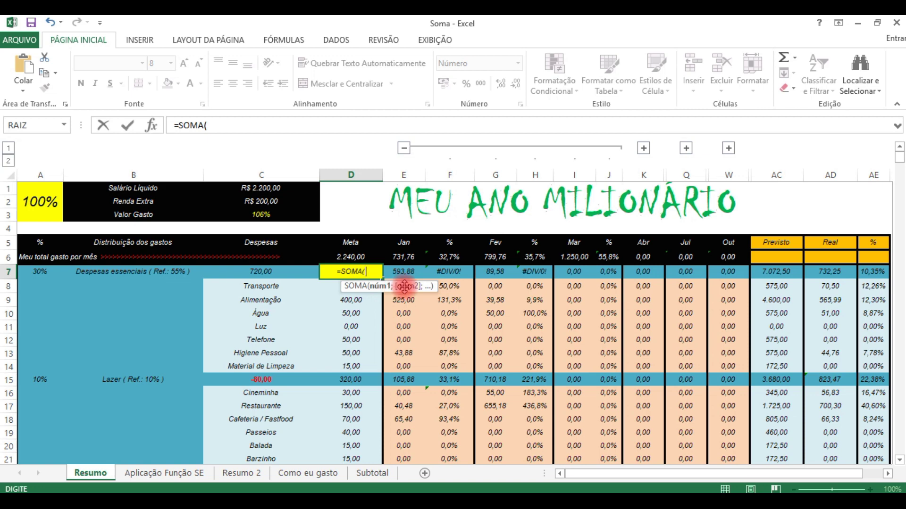
Move the SOMA argument hint below the formula bar and set the function's range to D8:D14
left_click_drag(404, 286, 216, 150)
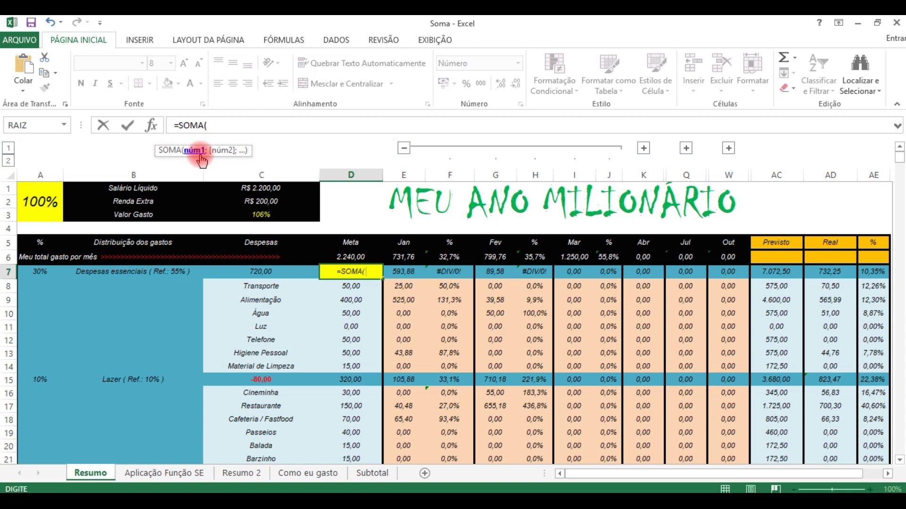
left_click(352, 286)
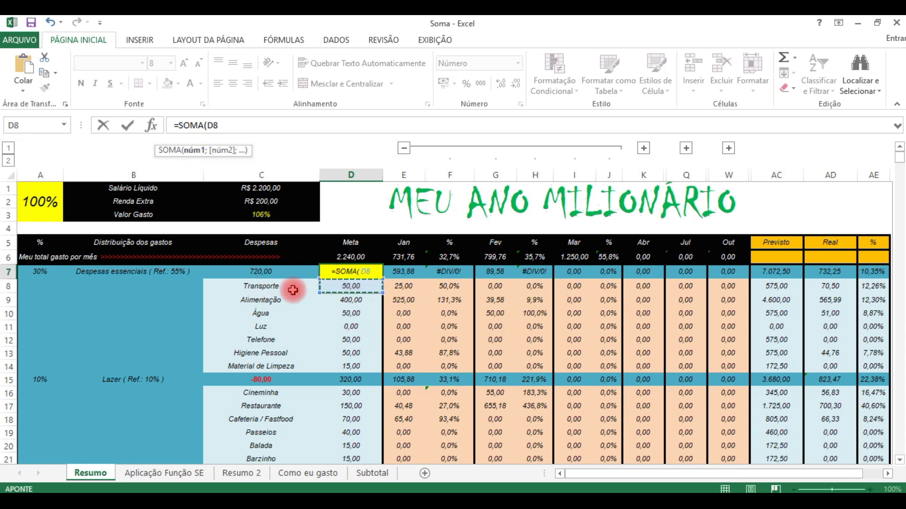
left_click(407, 286)
left_click(411, 341)
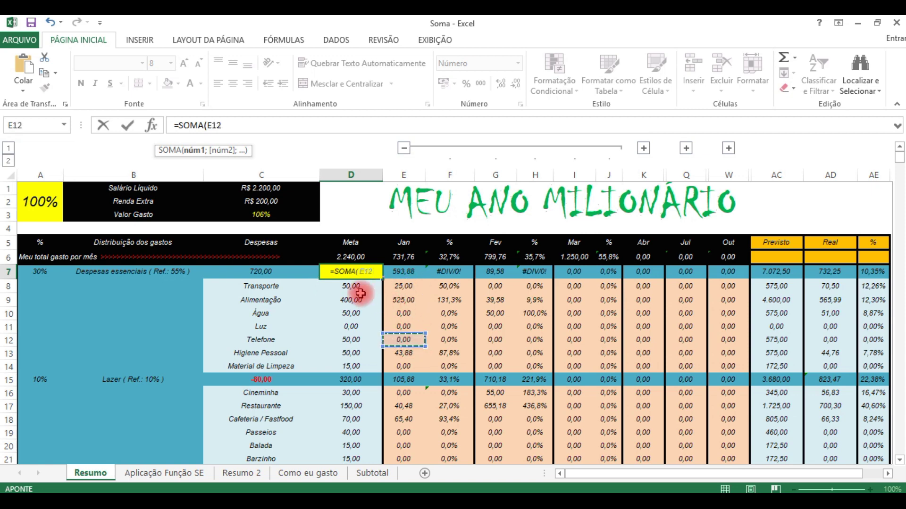
left_click_drag(349, 286, 352, 364)
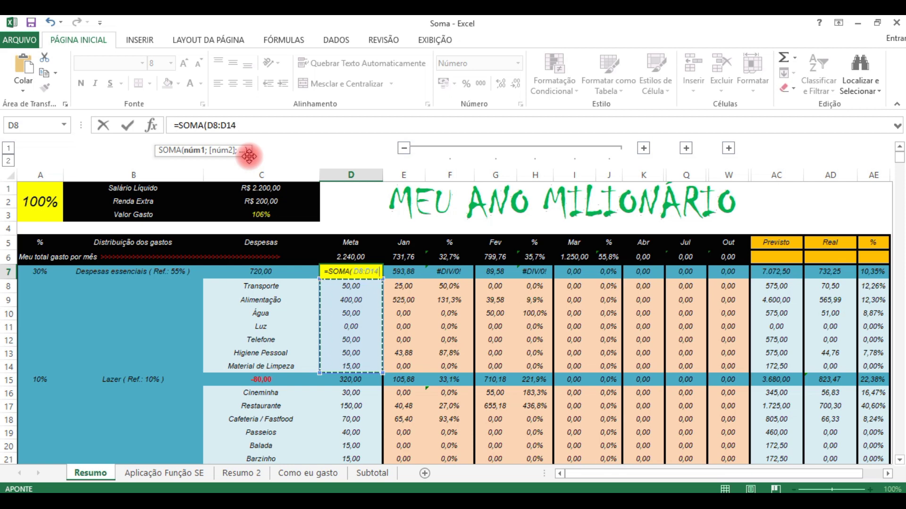
left_click(343, 313)
left_click_drag(349, 287, 357, 362)
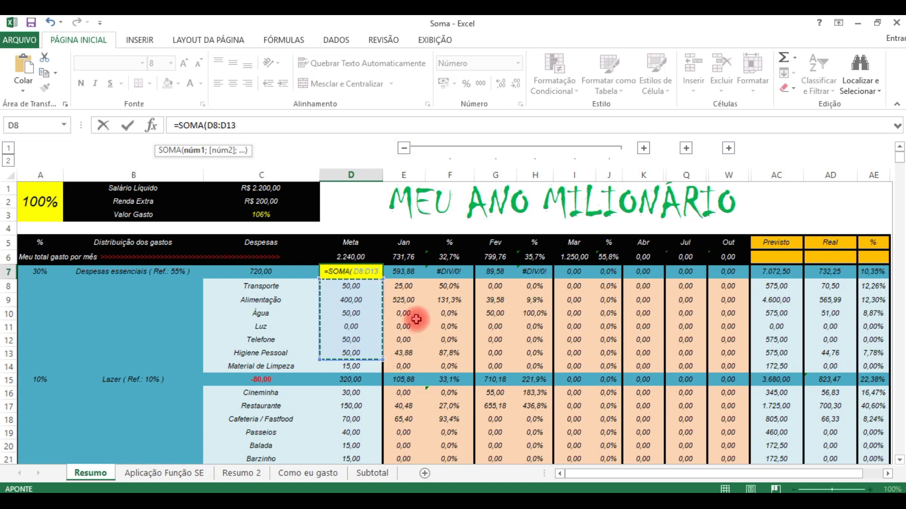
key("BackSpace")
key("BackSpace")
key("BackSpace")
key("BackSpace")
key("BackSpace")
key("BackSpace")
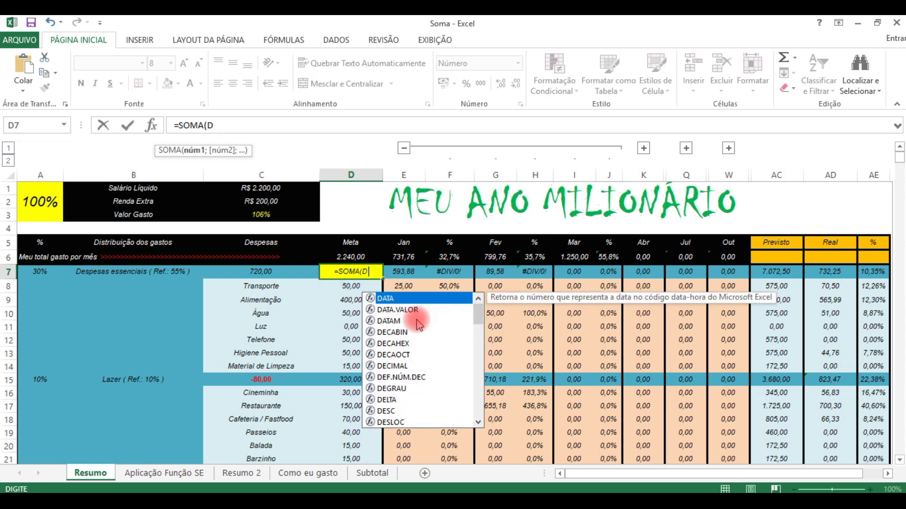
Set the SOMA function's range to D8:D14 and complete the formula in D7
left_click(369, 286)
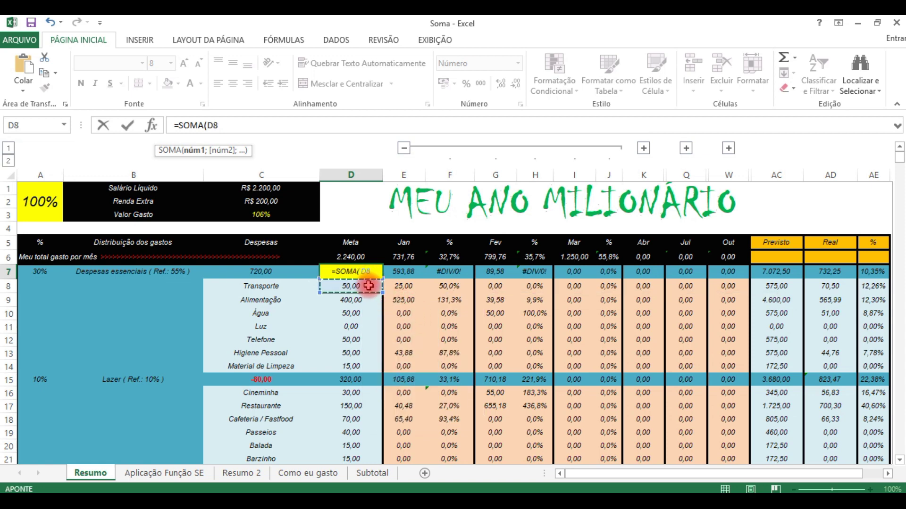
left_click_drag(368, 286, 367, 362)
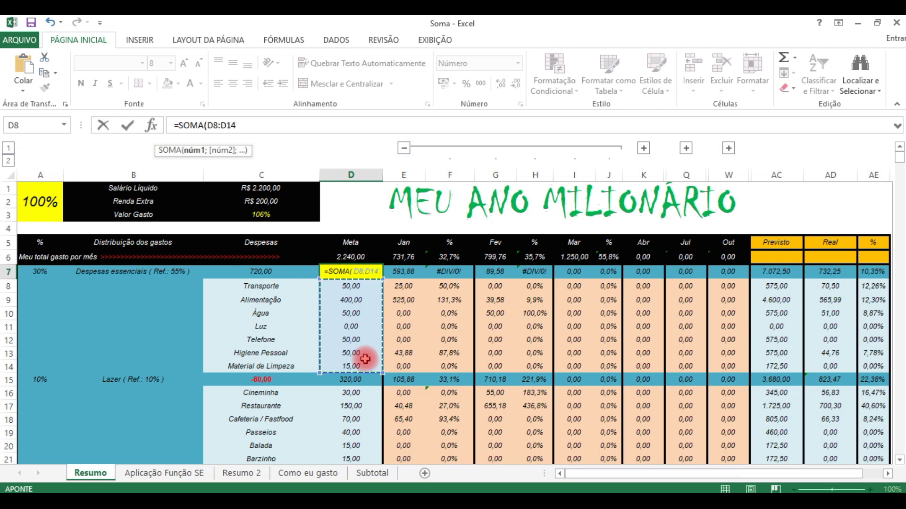
type(")")
key("Return")
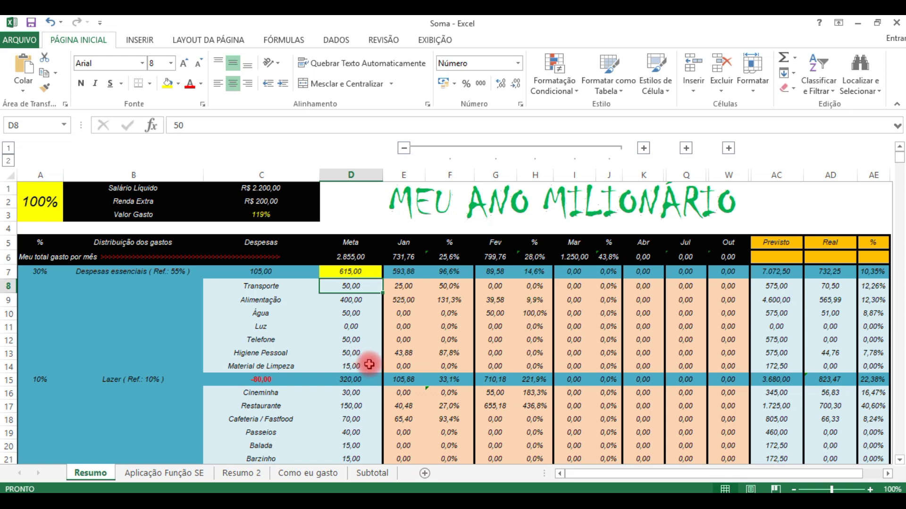
Rewrite the D7 formula with each cell as a separate argument, as =SOMA(D8;D9;D10;D11;D12;D13;D14)
key("Up")
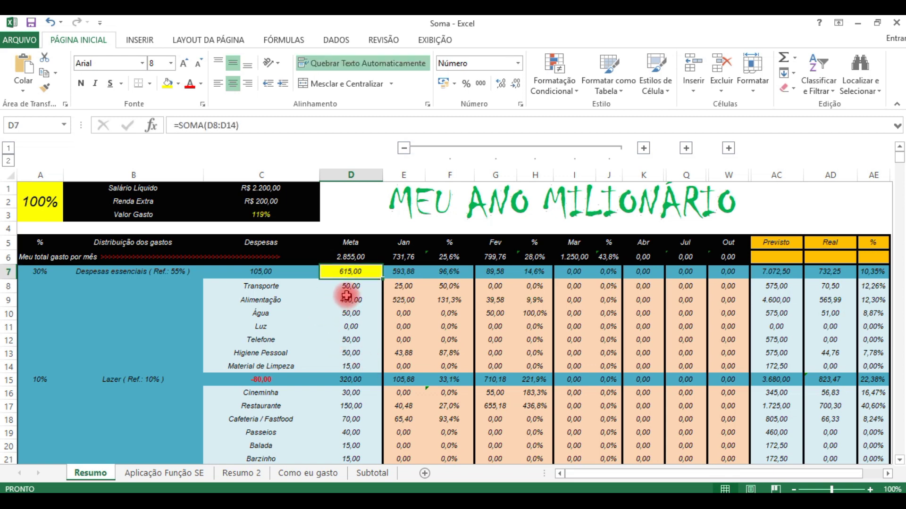
left_click_drag(220, 124, 387, 128)
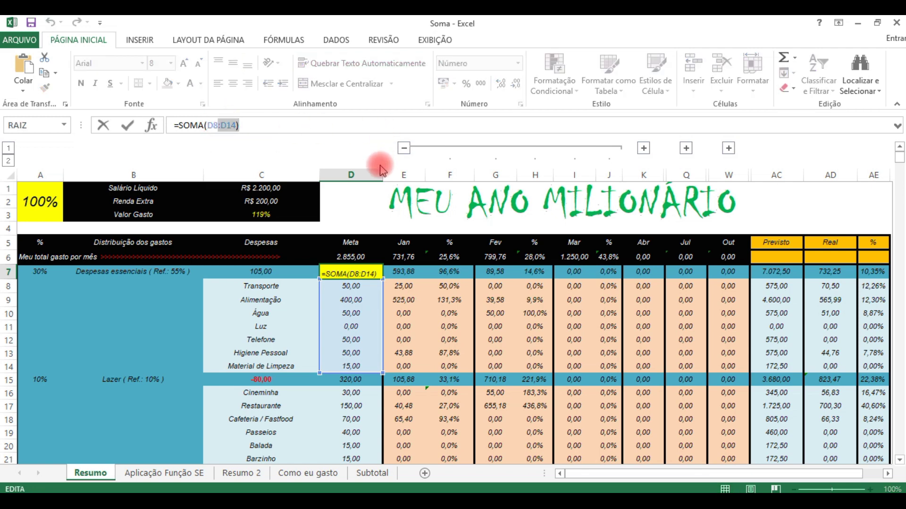
type(";")
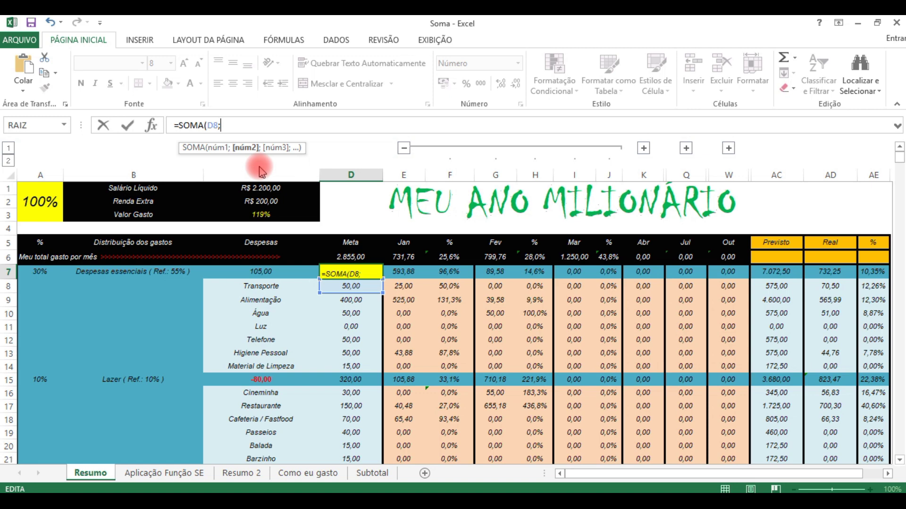
left_click(357, 297)
type(";")
left_click(358, 315)
type(";")
left_click(368, 329)
type(";")
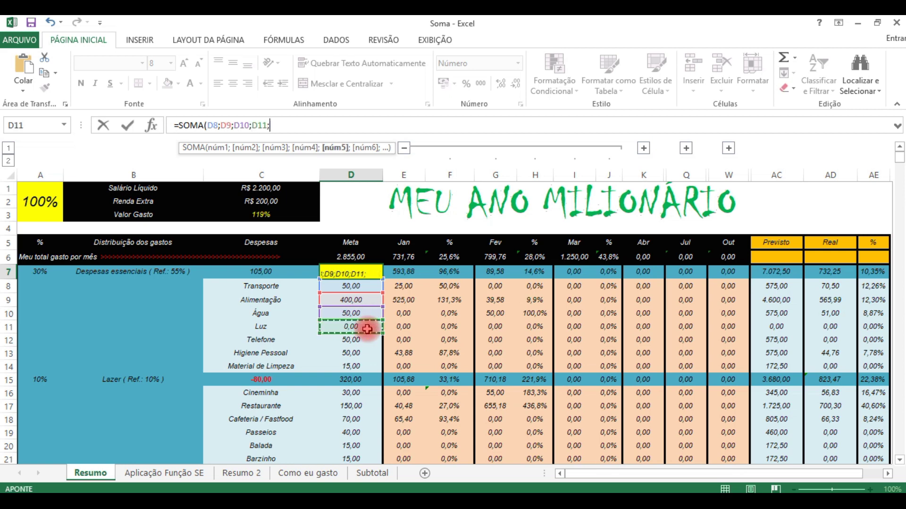
left_click(368, 338)
type(";")
left_click(371, 354)
type(";")
left_click(371, 364)
type(")")
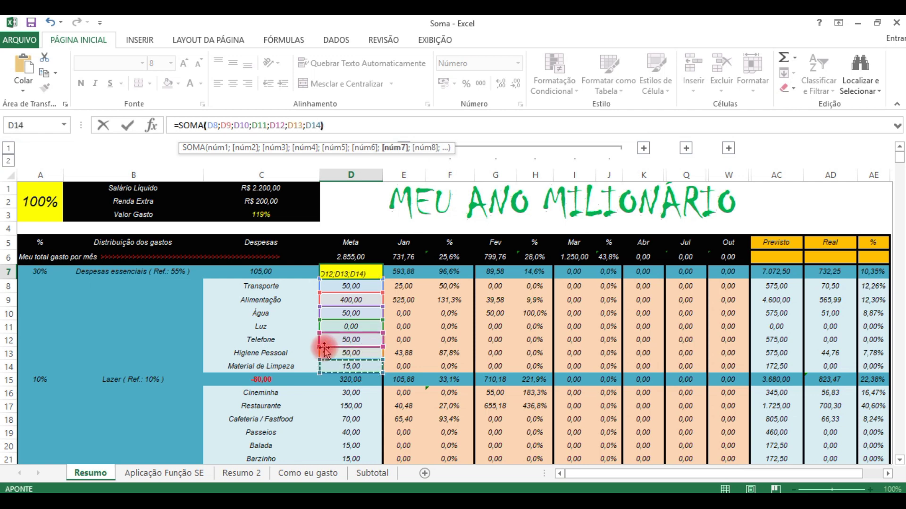
key("Return")
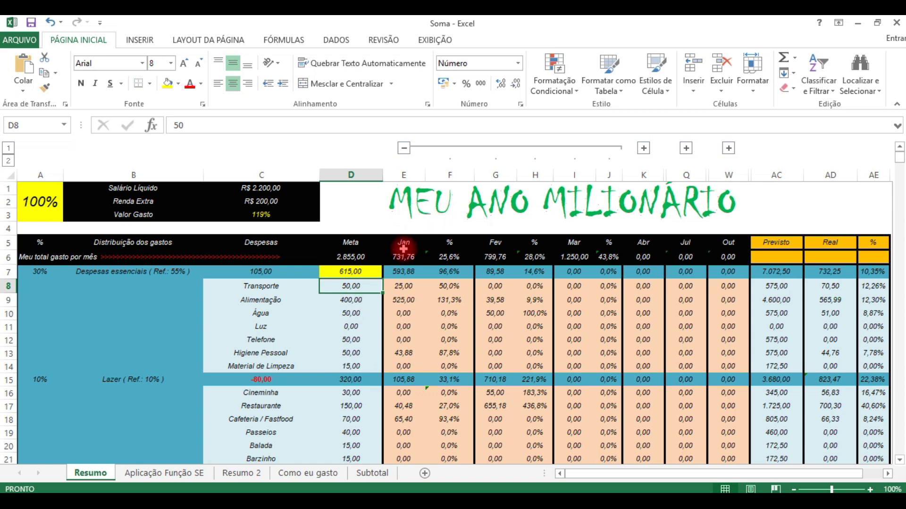
Replace the intermediate references in the D7 formula with a colon so it reads =SOMA(D8:D14)
left_click(368, 271)
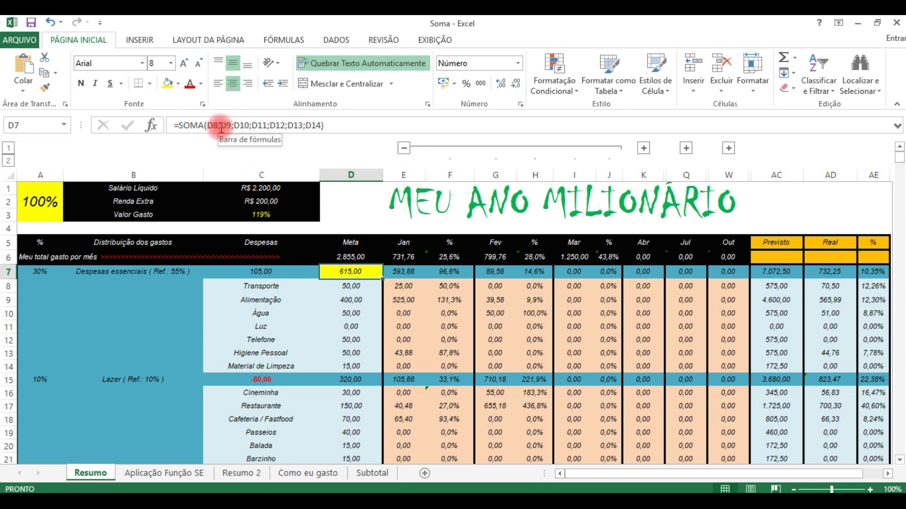
left_click_drag(220, 127, 304, 127)
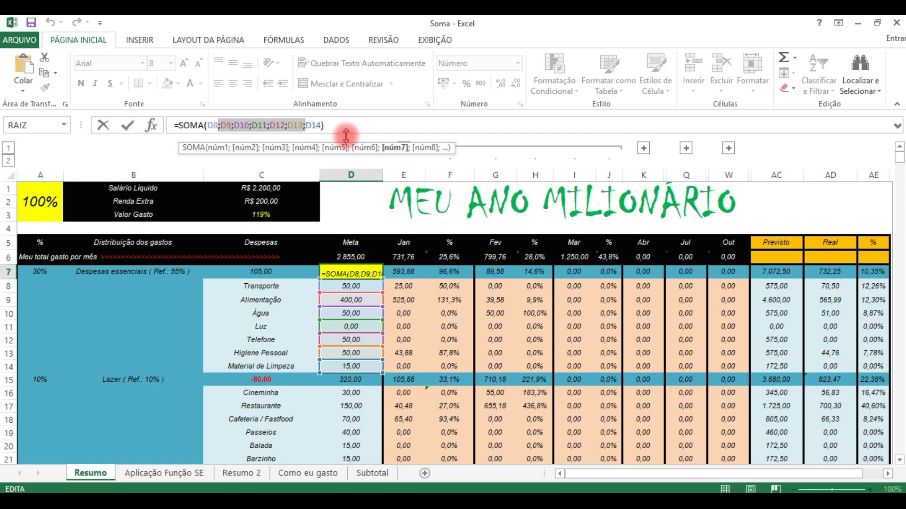
type(":")
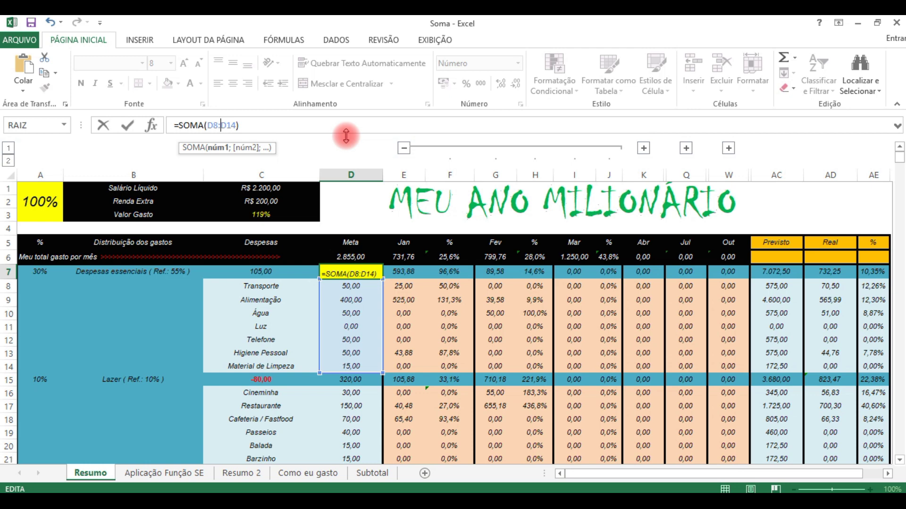
key("Return")
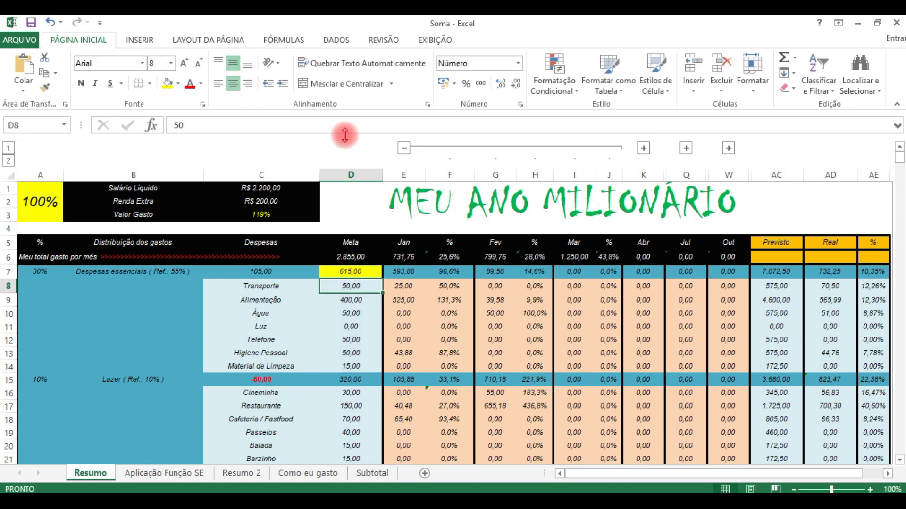
Examine which ranges the SOMA formulas for the category Meta totals in D7, D15 and D22 cover
left_click(342, 270)
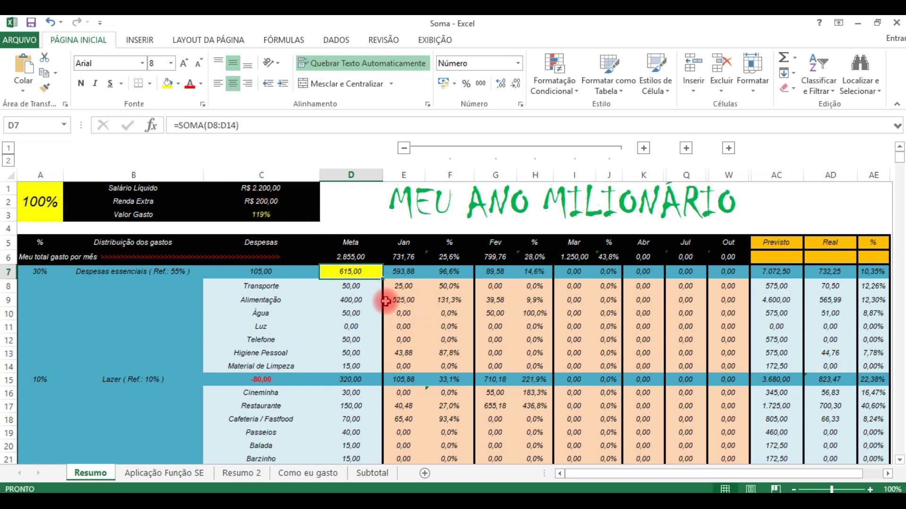
double_click(355, 271)
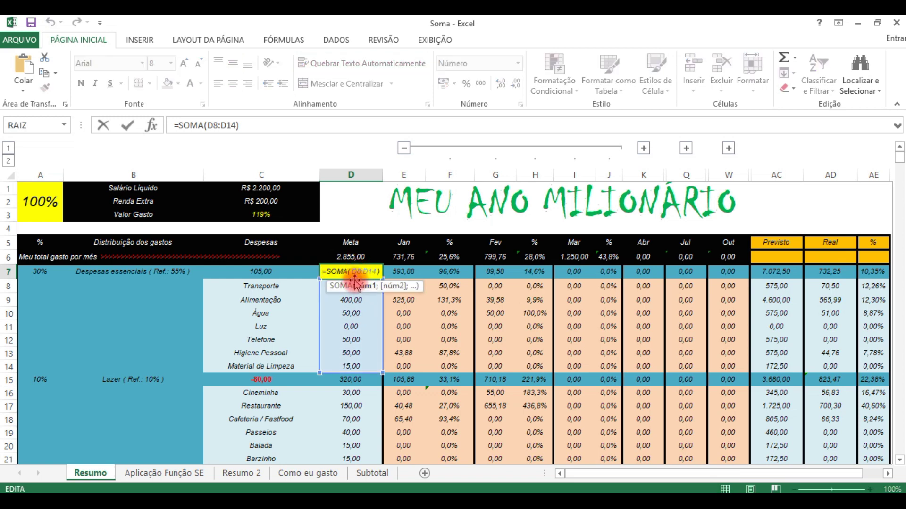
left_click_drag(398, 288, 450, 235)
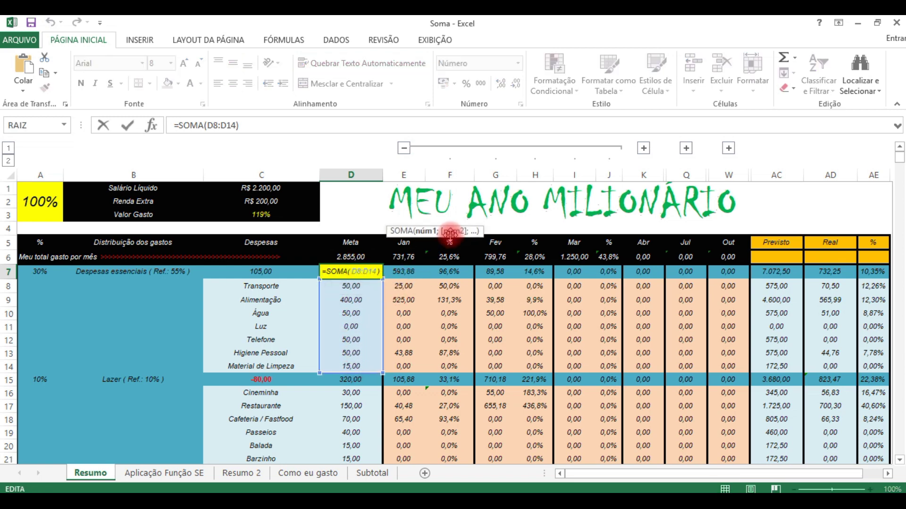
key("Return")
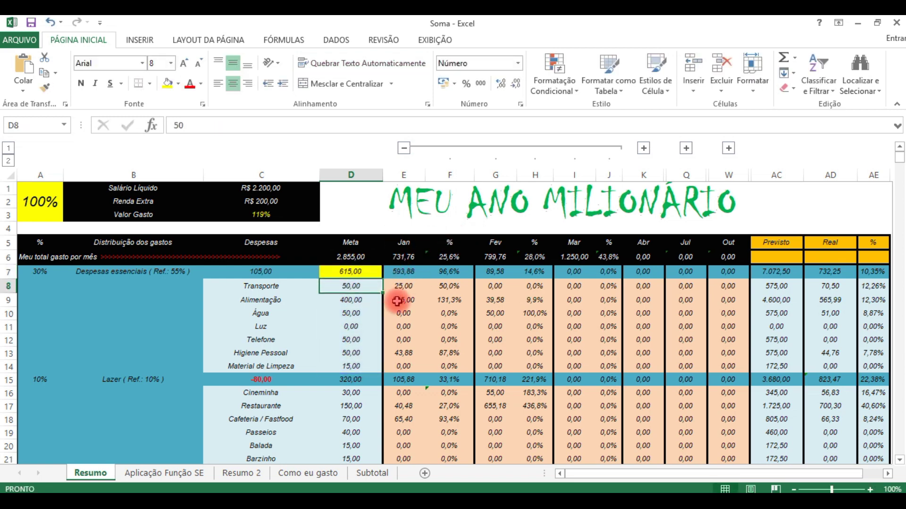
scroll(375, 354, "down", 2)
double_click(354, 296)
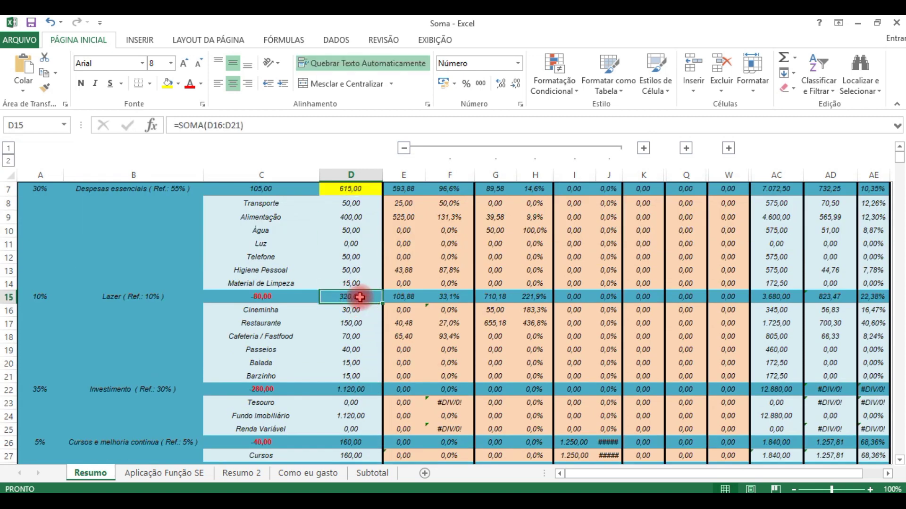
left_click(250, 126)
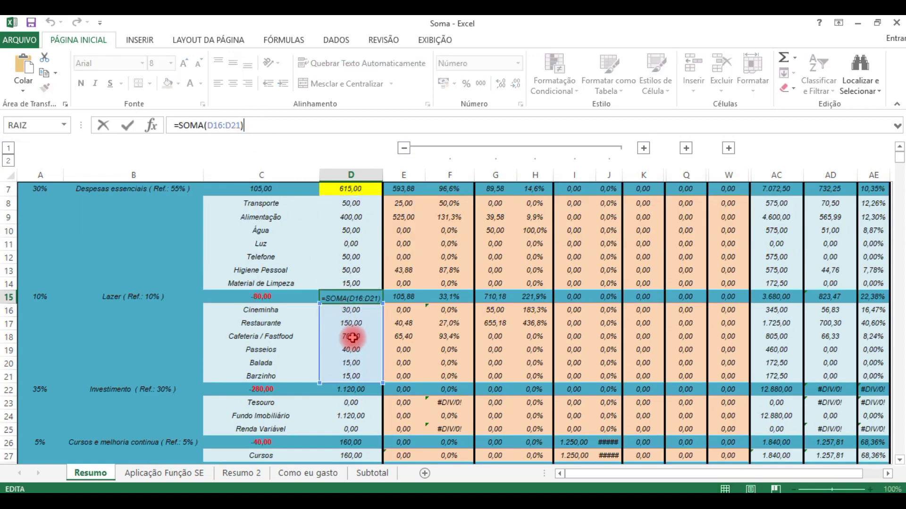
key("Return")
left_click(374, 389)
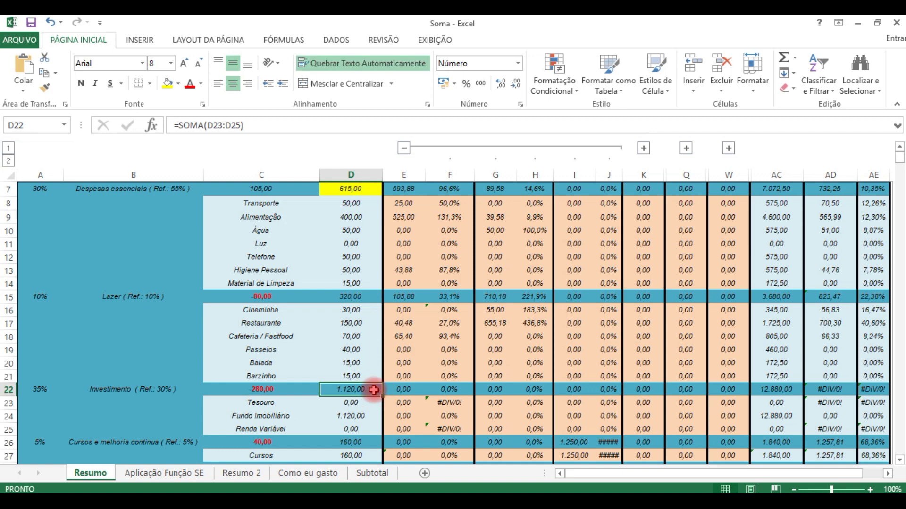
left_click(274, 126)
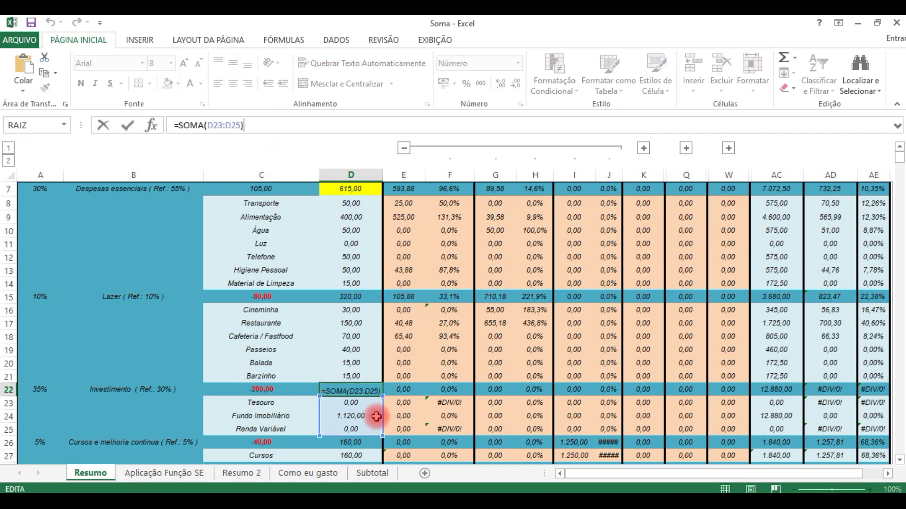
key("Escape")
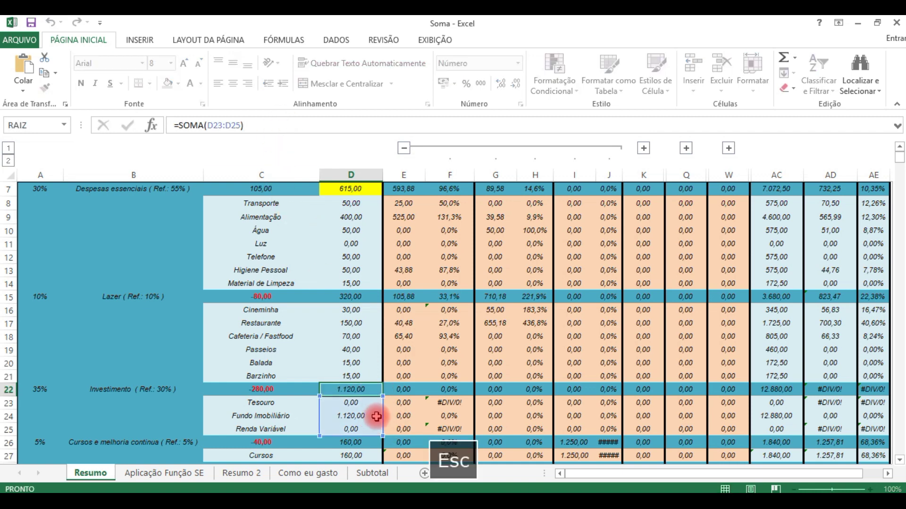
Examine the separate cell references in the SOMA formula of the monthly Meta total in D6
scroll(372, 411, "up", 2)
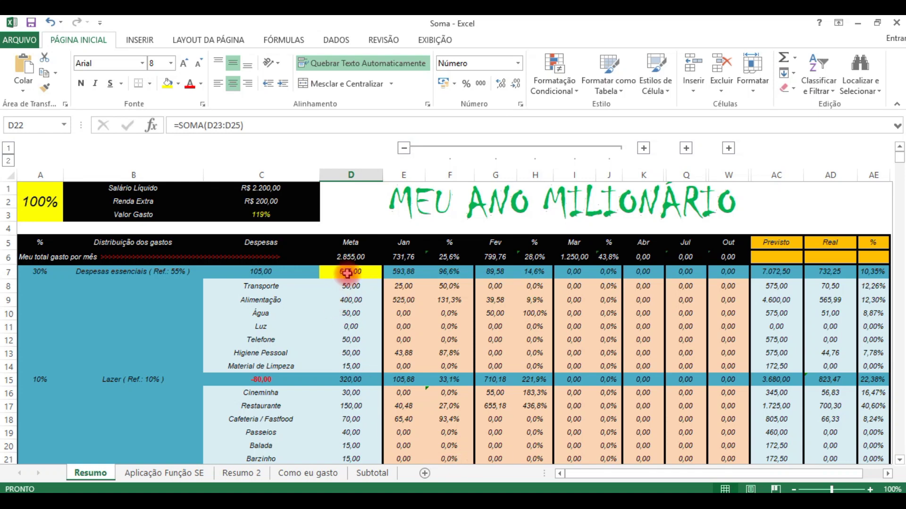
left_click(358, 256)
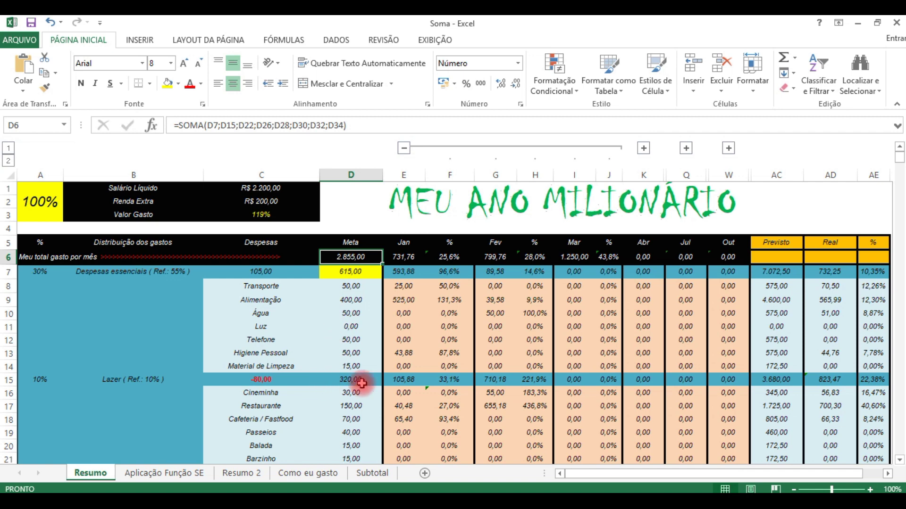
left_click(285, 125)
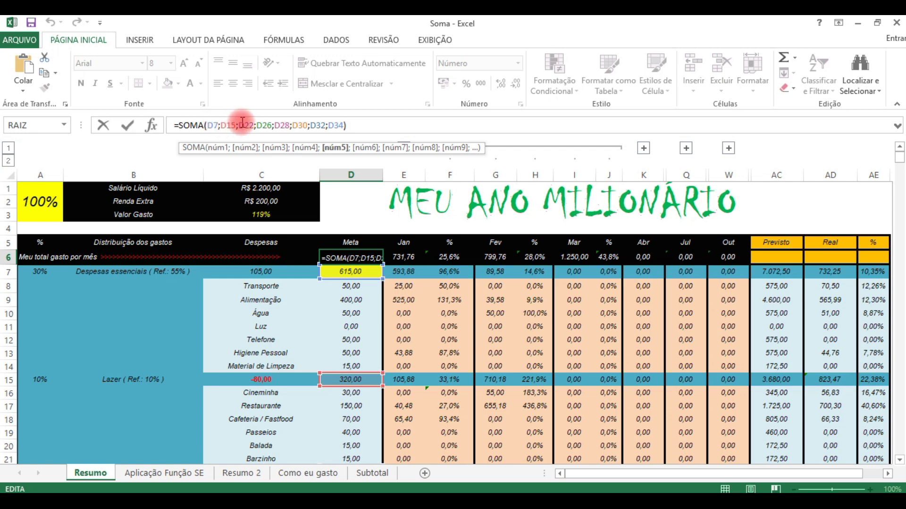
key("ctrl+Return")
Replace the D6 formula with a new SOMA function and move its argument hint below the formula bar
scroll(327, 197, "down", 1)
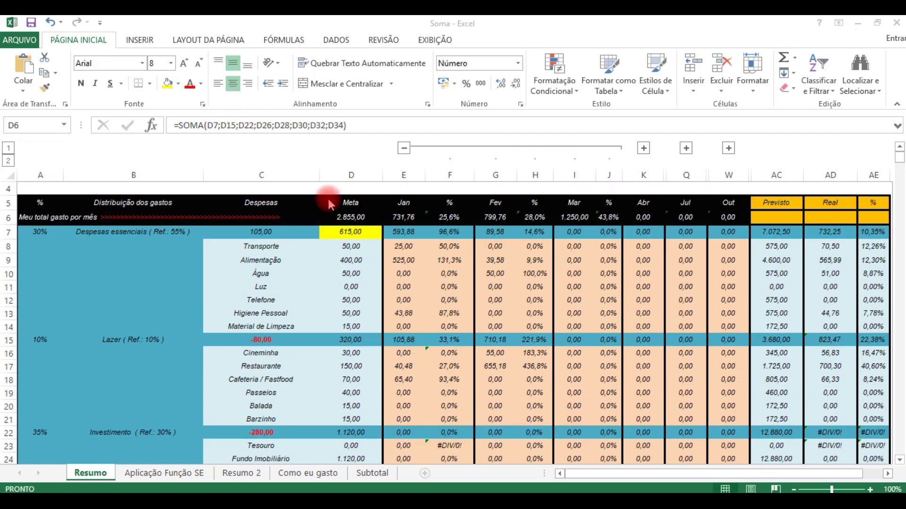
left_click(347, 220)
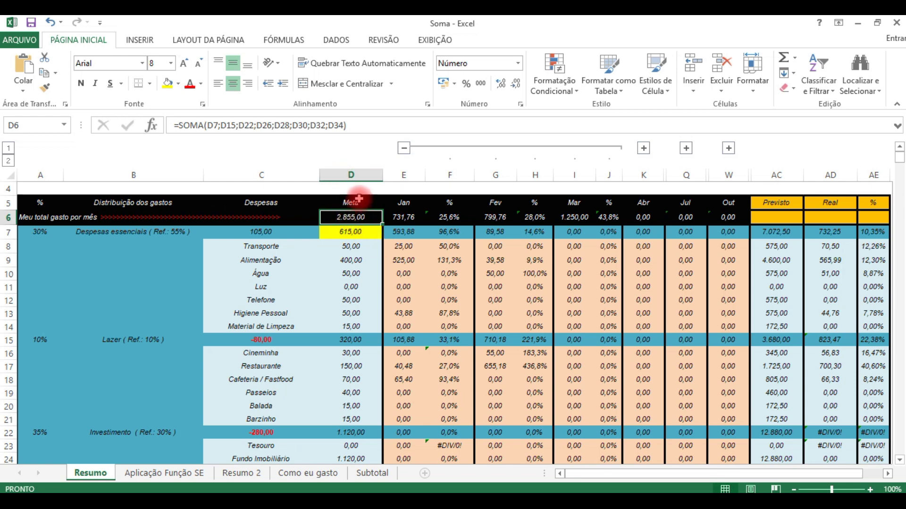
type("=SOMA")
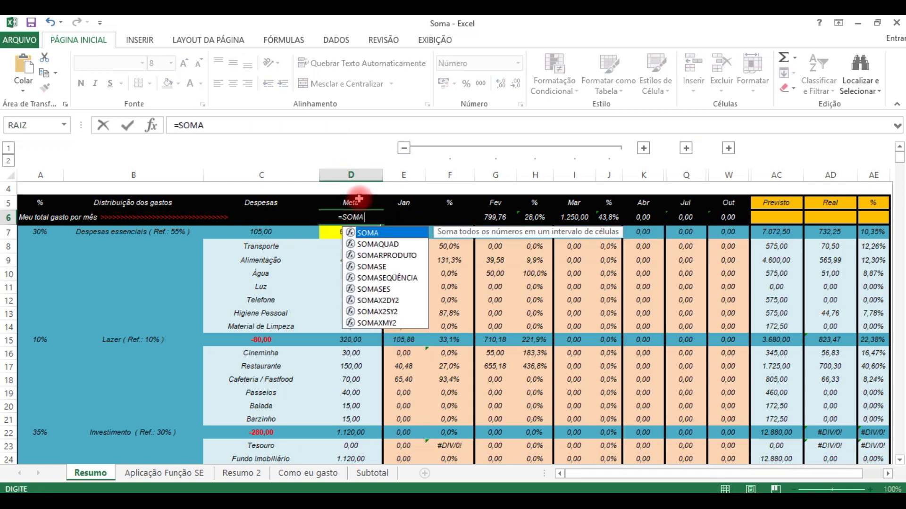
key("Tab")
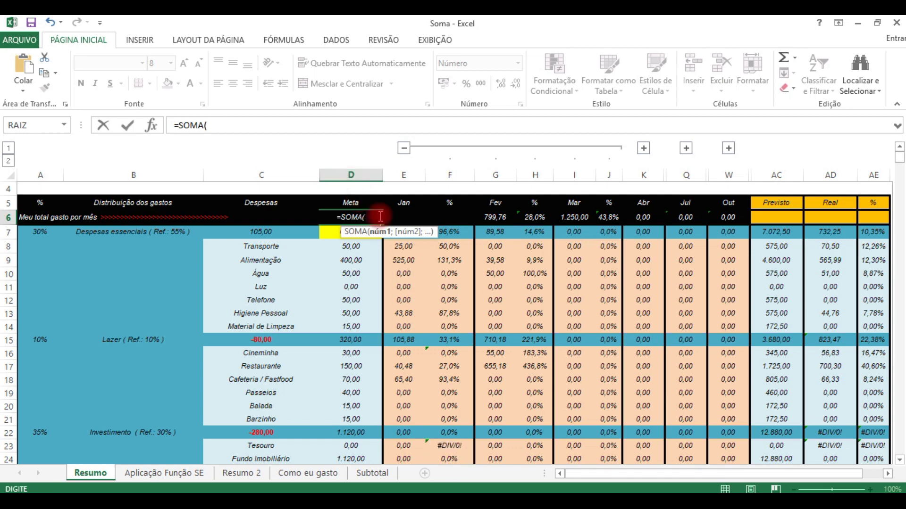
left_click_drag(397, 236, 200, 155)
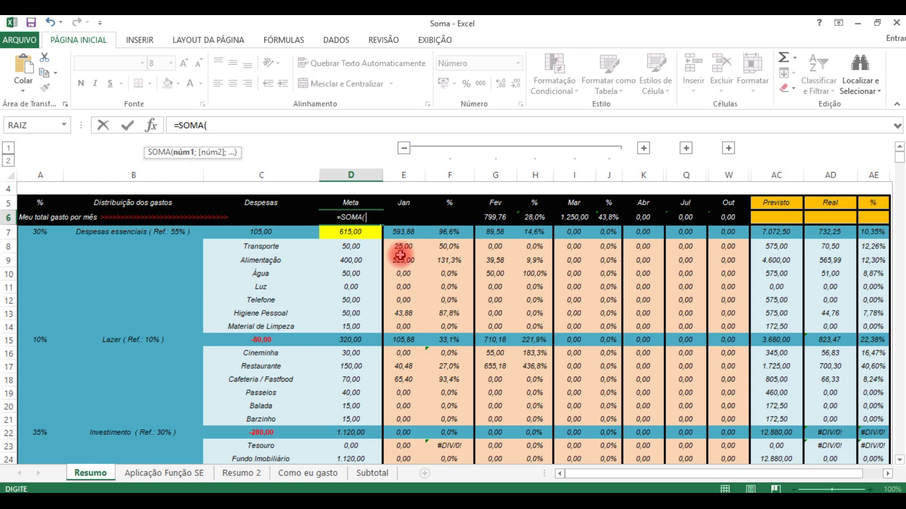
Add the category totals D7, D15 and D22 as separate semicolon-delimited arguments of the SOMA formula in D6
left_click(365, 235)
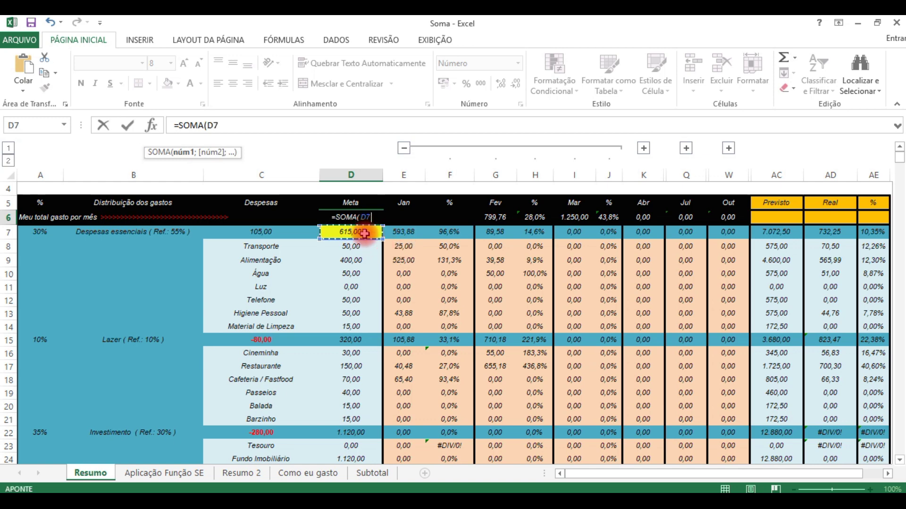
type(";")
left_click(357, 343)
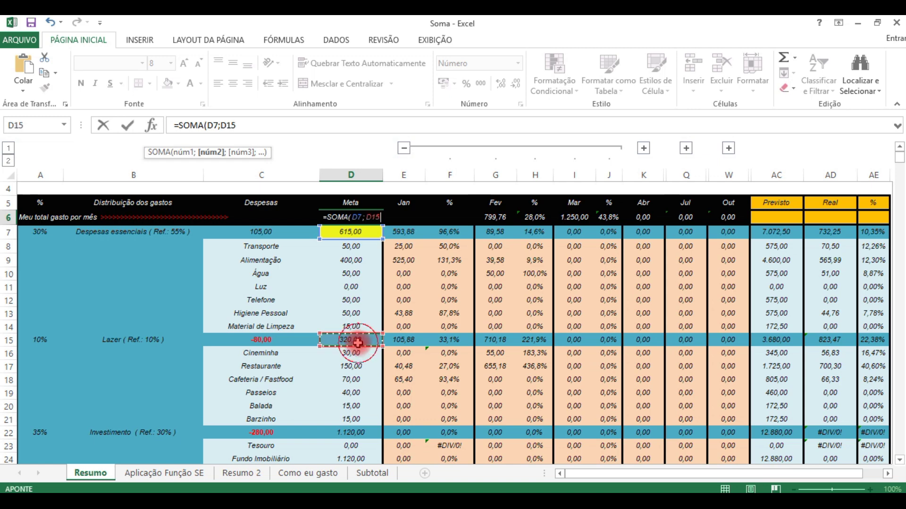
type(";")
left_click(354, 431)
Extend the D6 SOMA formula with the Meta totals D26 and D28 for courses and charity
scroll(373, 361, "down", 2)
scroll(374, 360, "down", 3)
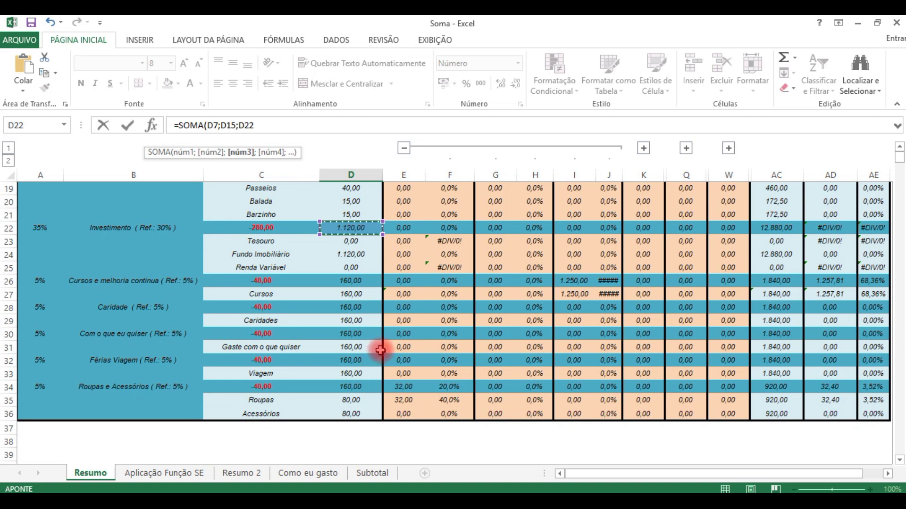
type(";")
left_click(350, 281)
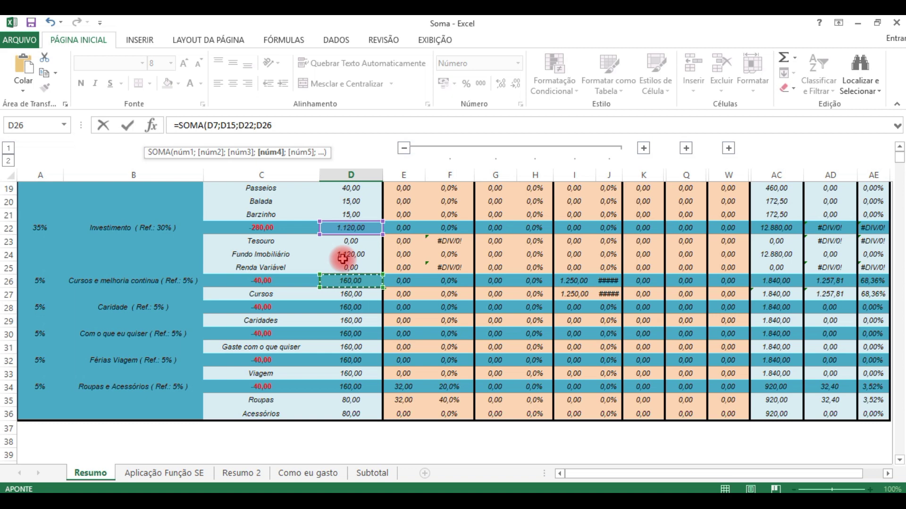
type(";")
left_click(356, 307)
Add the remaining category totals D30, D32 and D34 to the SOMA formula, close the parenthesis and enter it in D6
type(";")
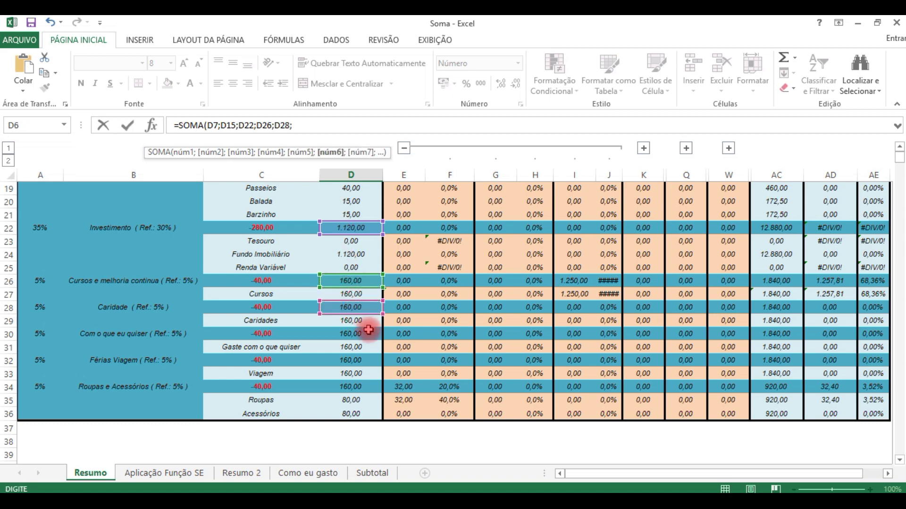
left_click(369, 331)
type(";")
left_click(366, 360)
type(";")
left_click(368, 387)
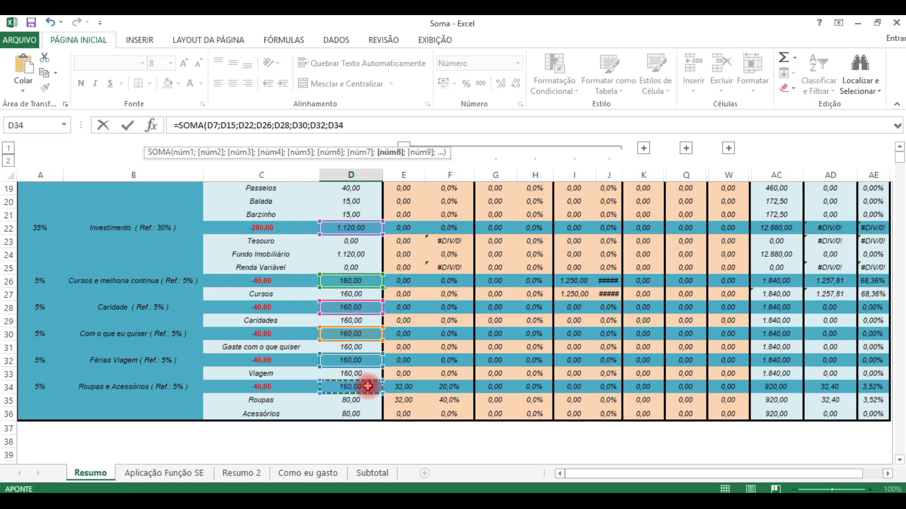
type(")")
key("Return")
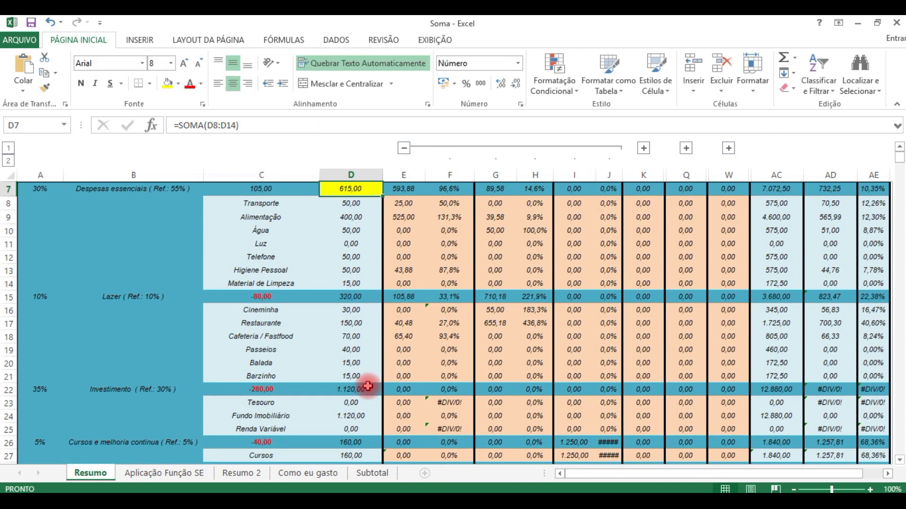
Review the completed SOMA formula and its total in the monthly Meta cell D6
left_click(836, 478)
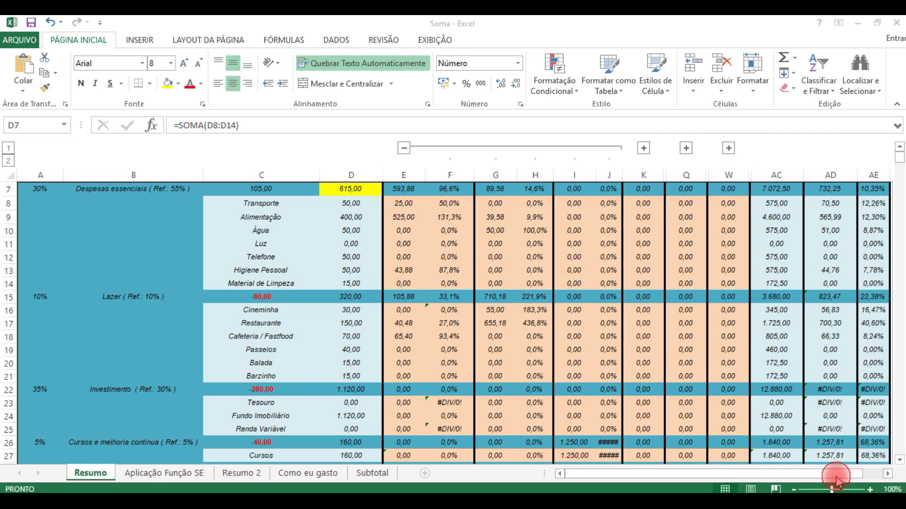
scroll(608, 372, "up", 2)
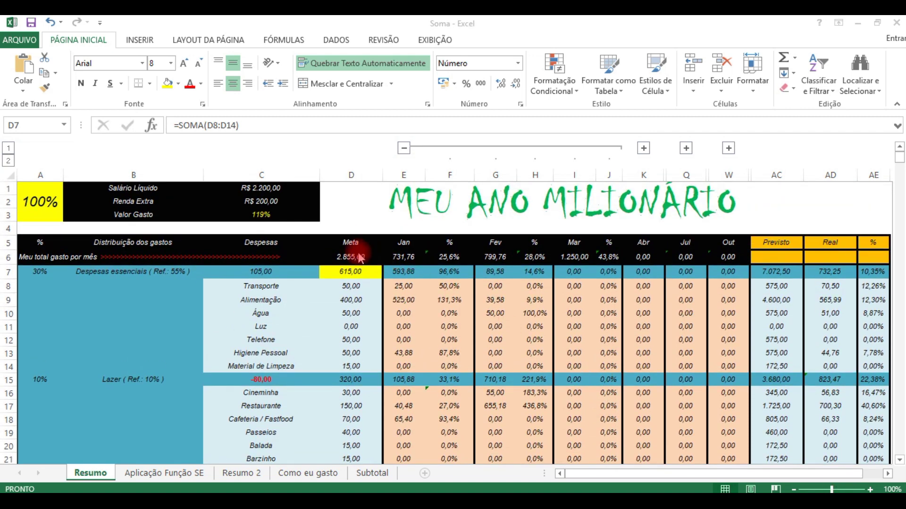
left_click(357, 253)
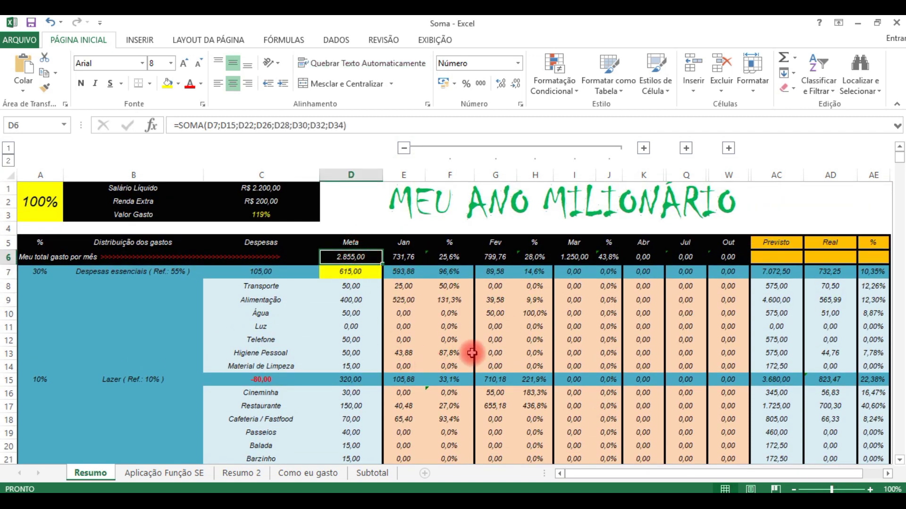
left_click(839, 476)
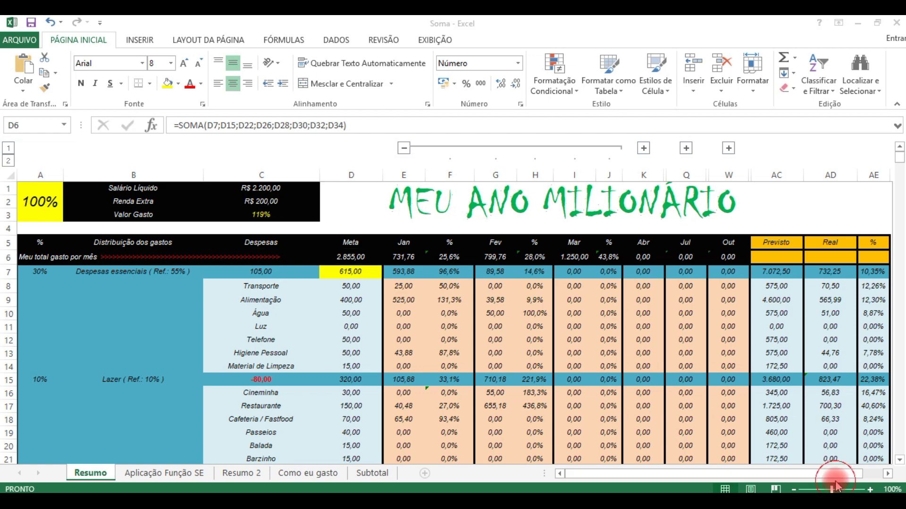
left_click(837, 475)
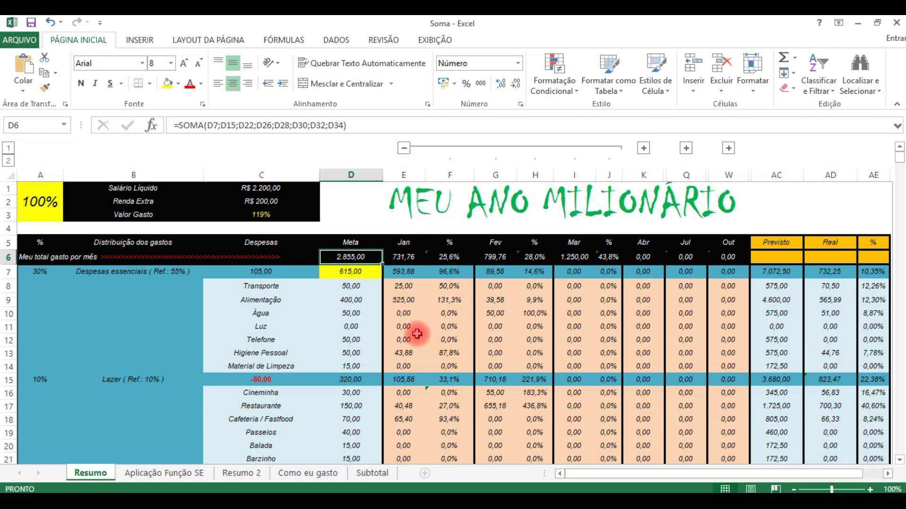